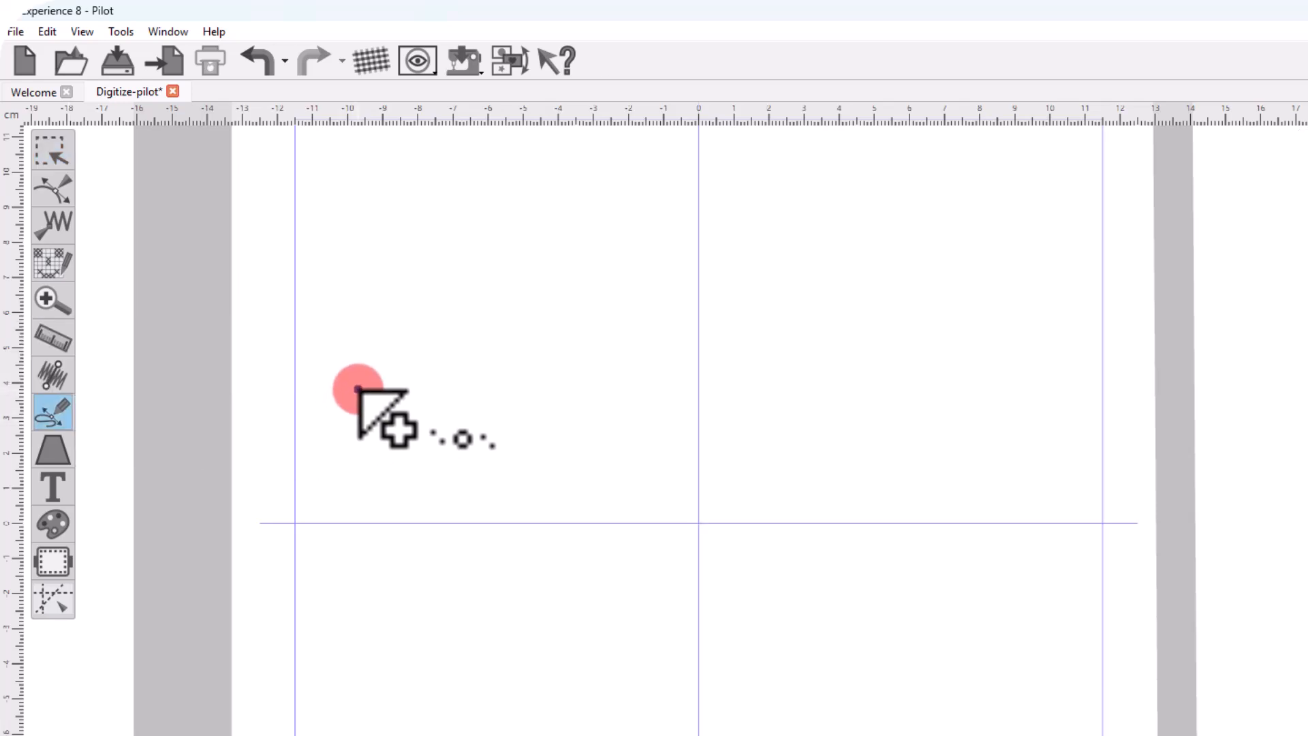
Digitize an open, bell-shaped outline curve with one peak in the hoop's upper-left quarter, and finish the section with open ends.
left_click(358, 389)
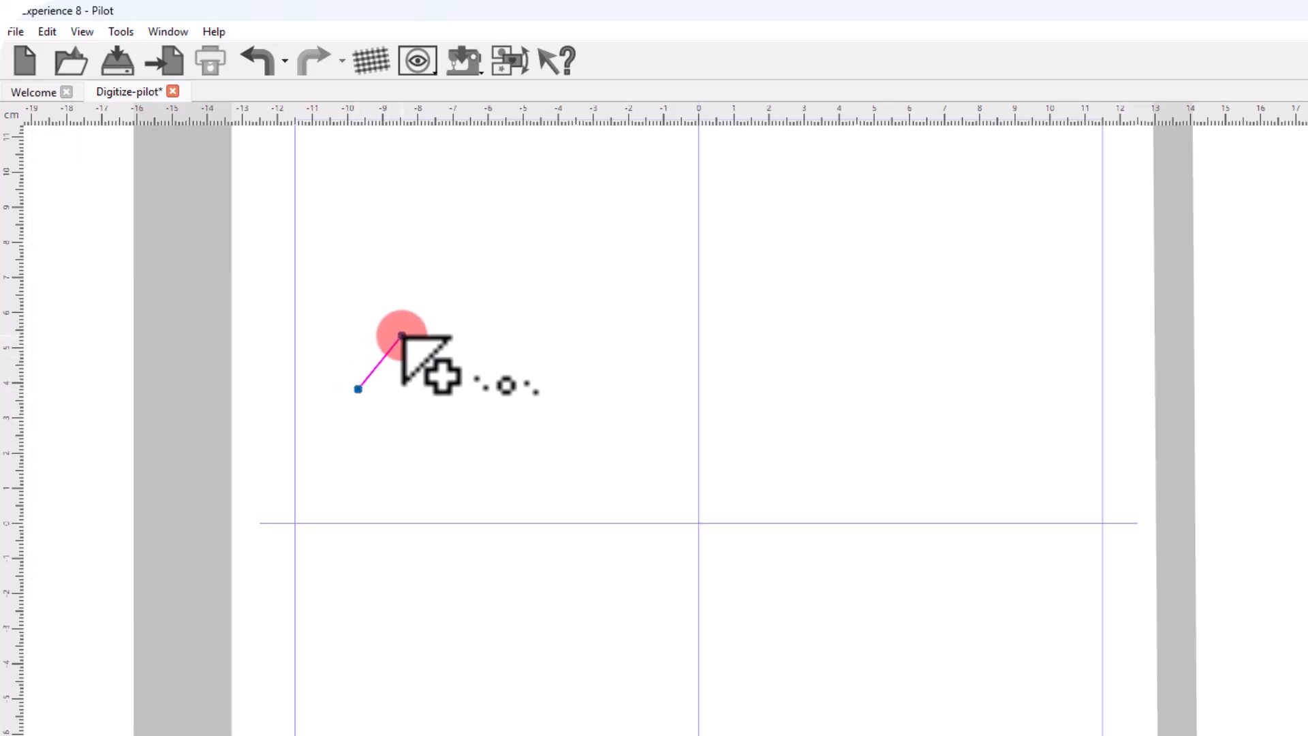
left_click(410, 306)
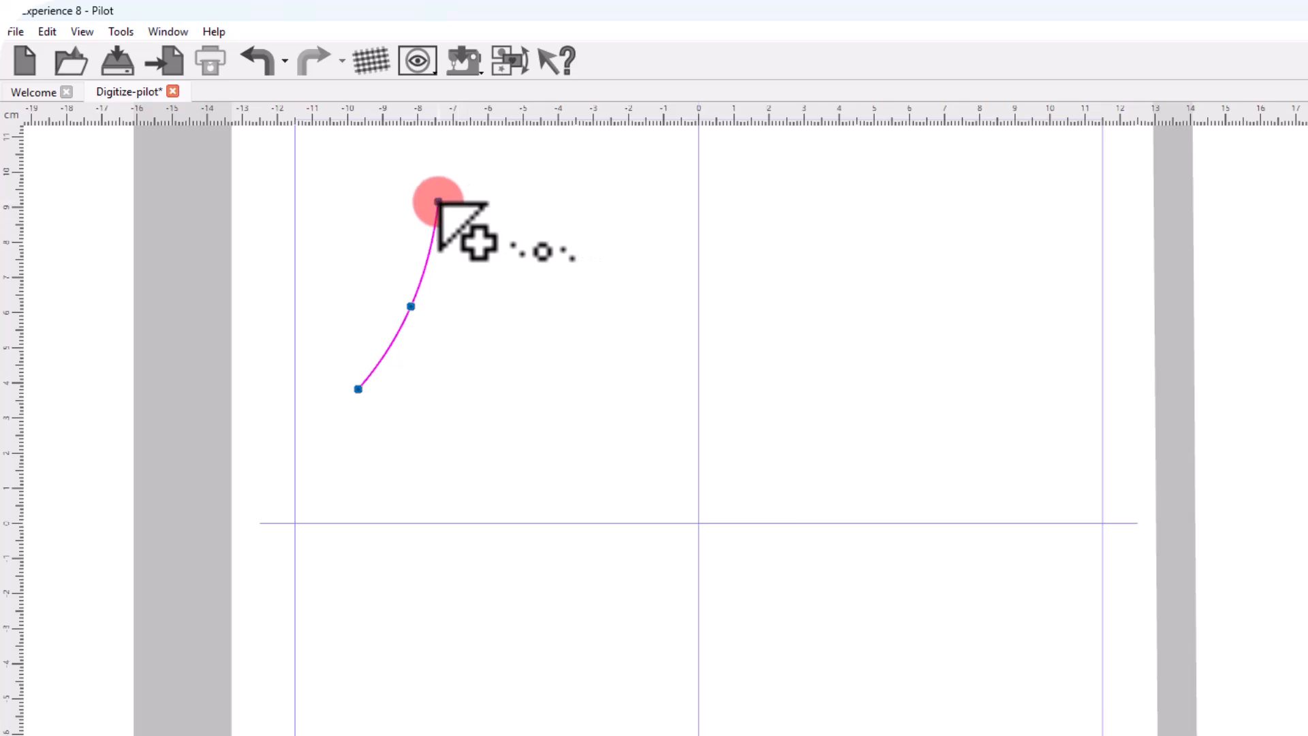
left_click(451, 199)
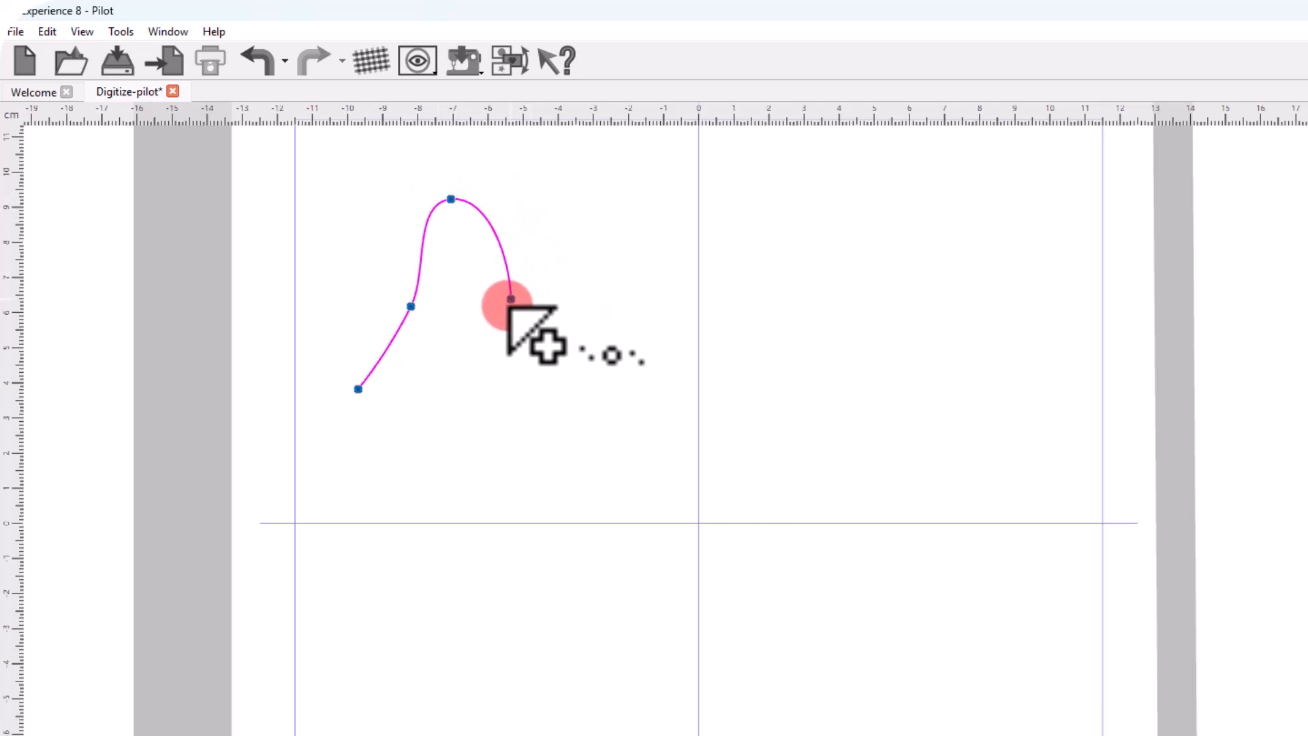
left_click(504, 308)
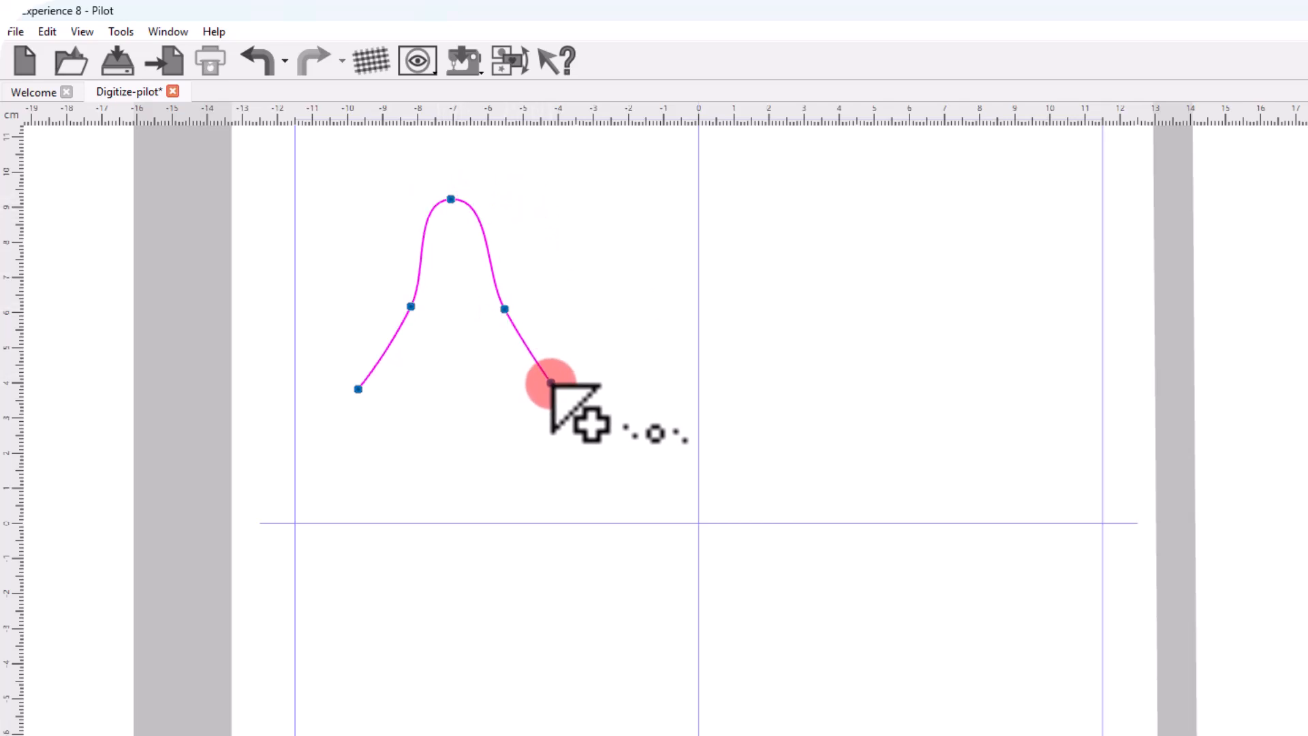
left_click(492, 422)
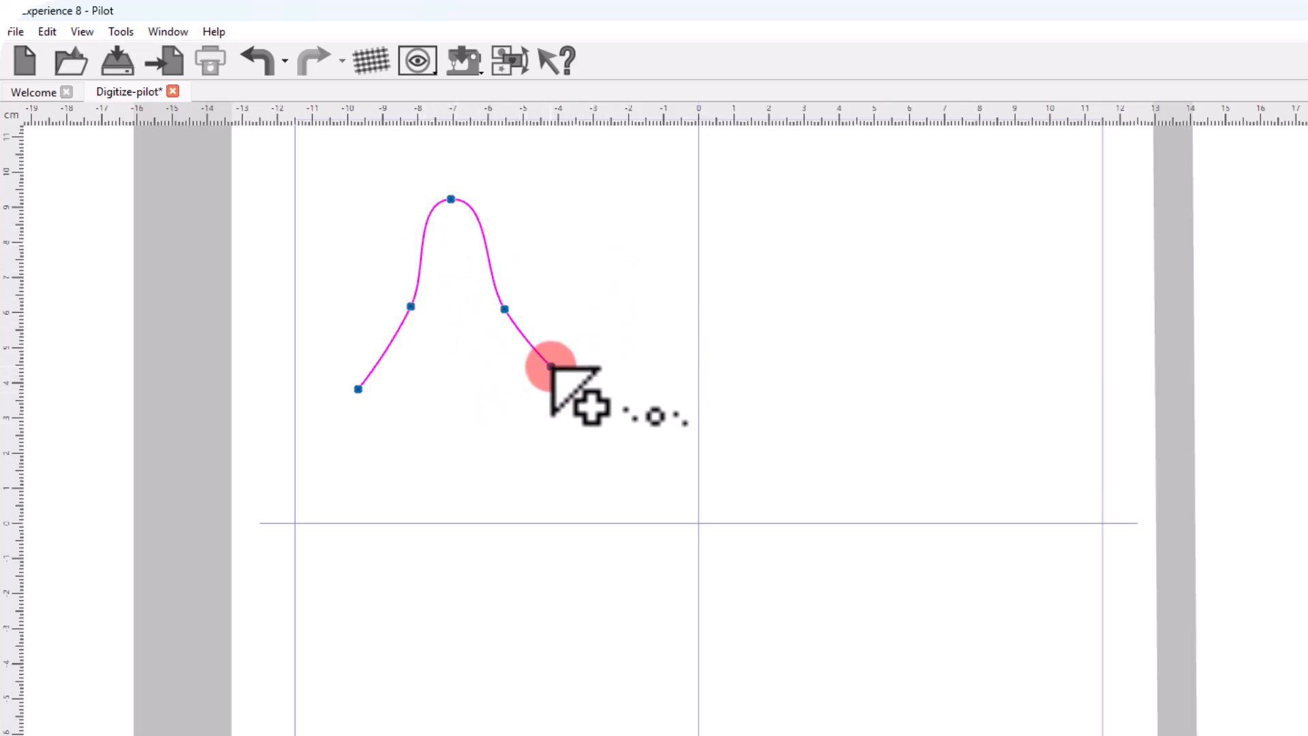
left_click(550, 366)
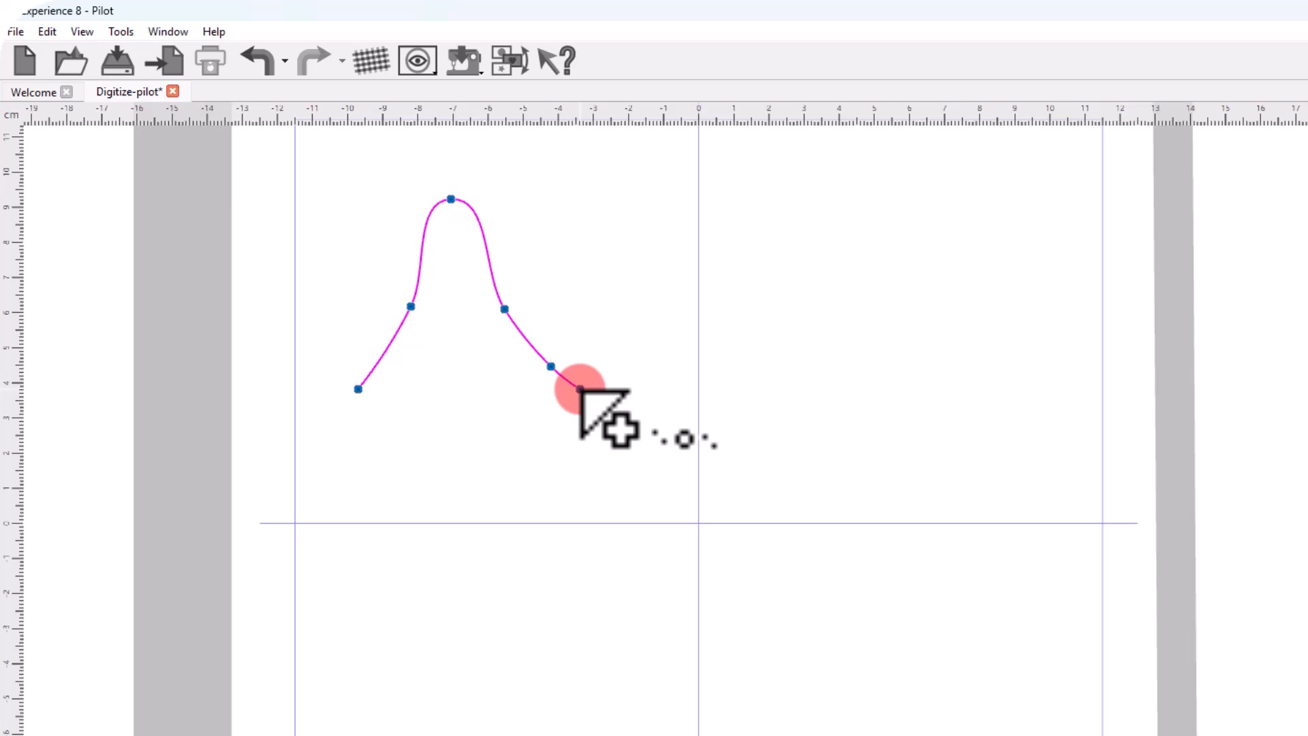
right_click(580, 389)
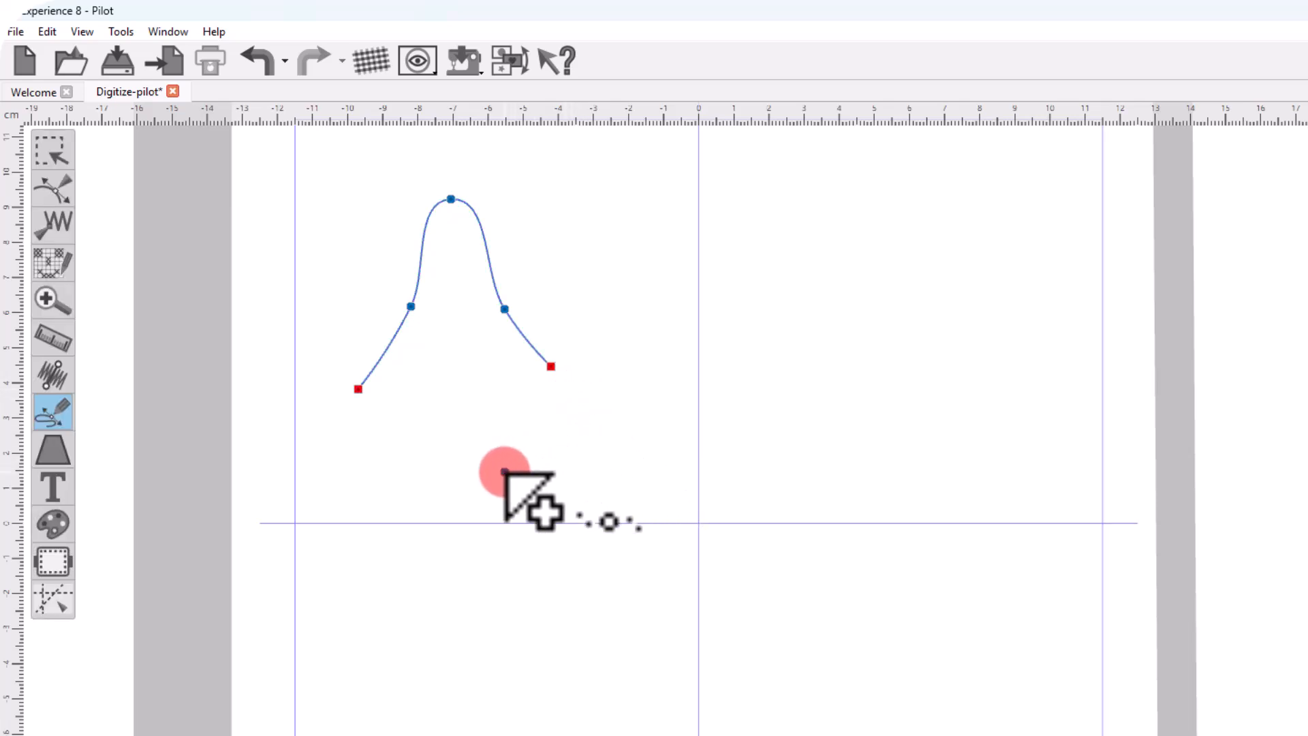
Digitize a closed oval outline about 54 mm wide and 37 mm high below the bell-shaped curve, closing it at its starting point.
left_click(486, 483)
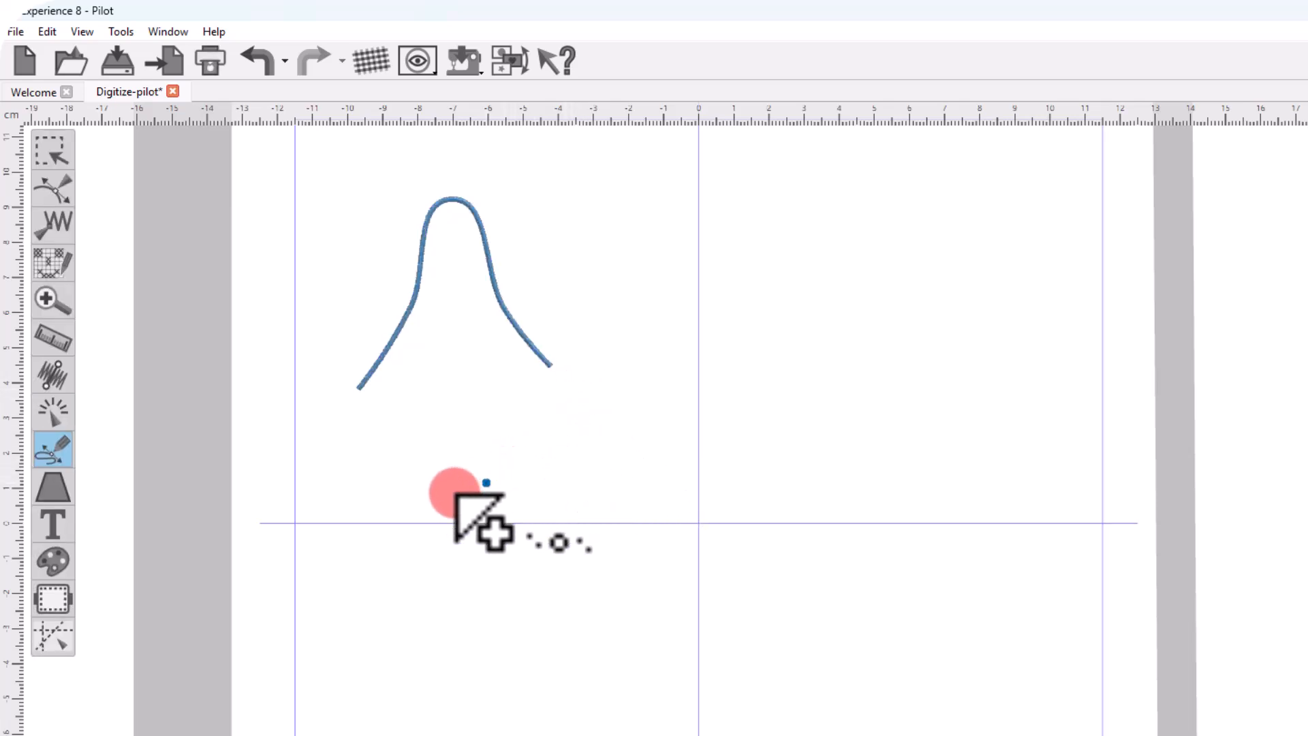
left_click(395, 504)
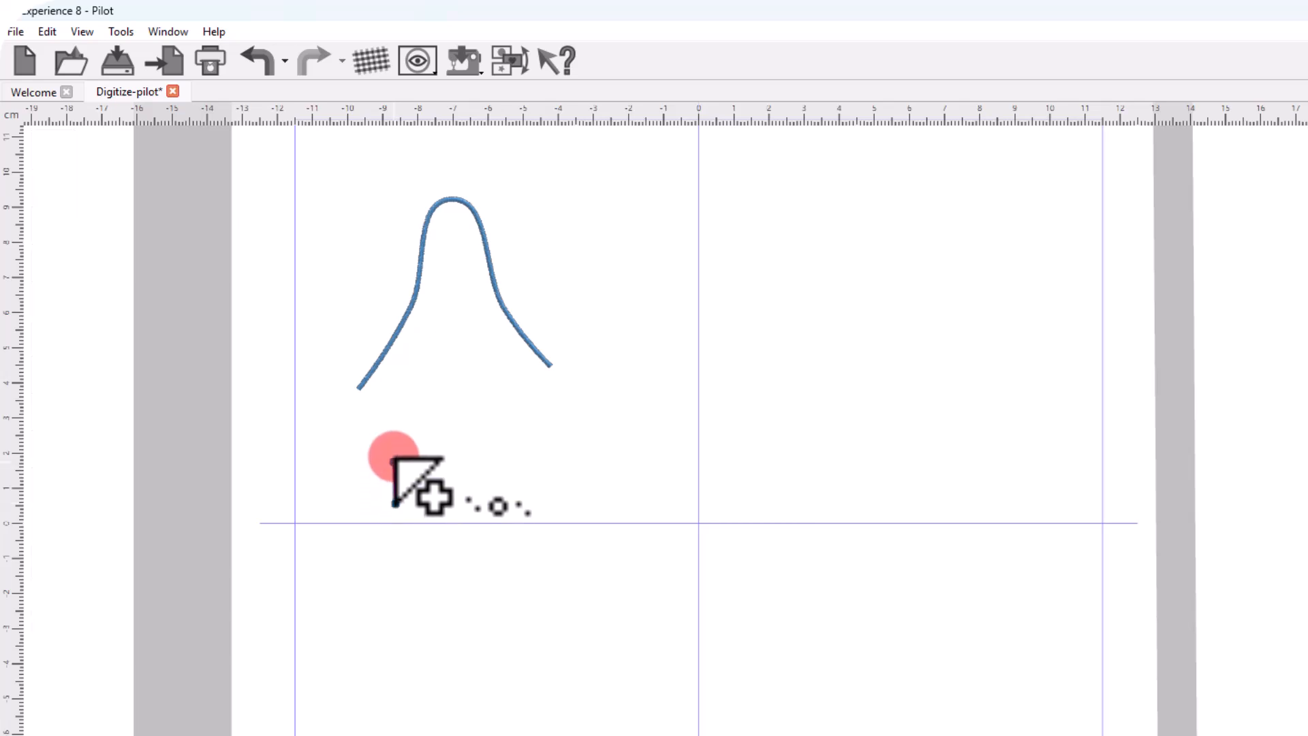
left_click(393, 447)
left_click(513, 407)
left_click(574, 494)
left_click(477, 529)
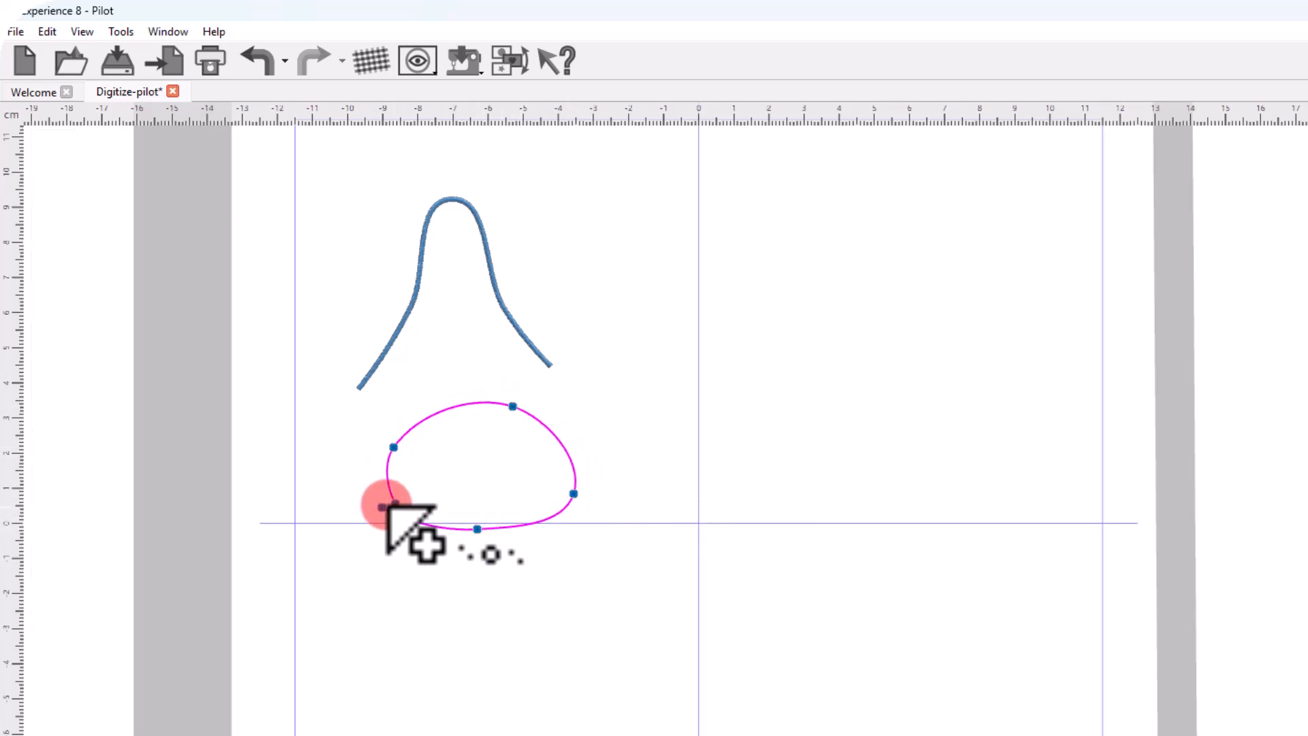
left_click(396, 504)
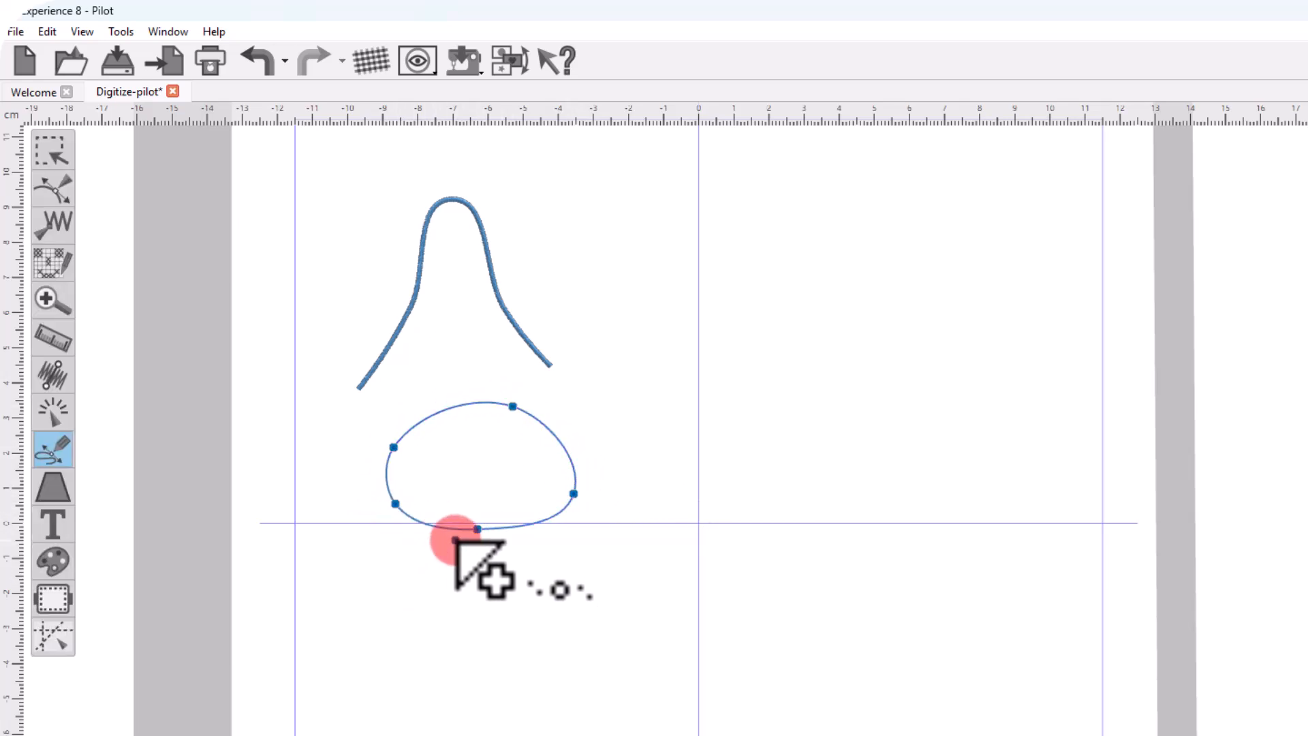
key("Escape")
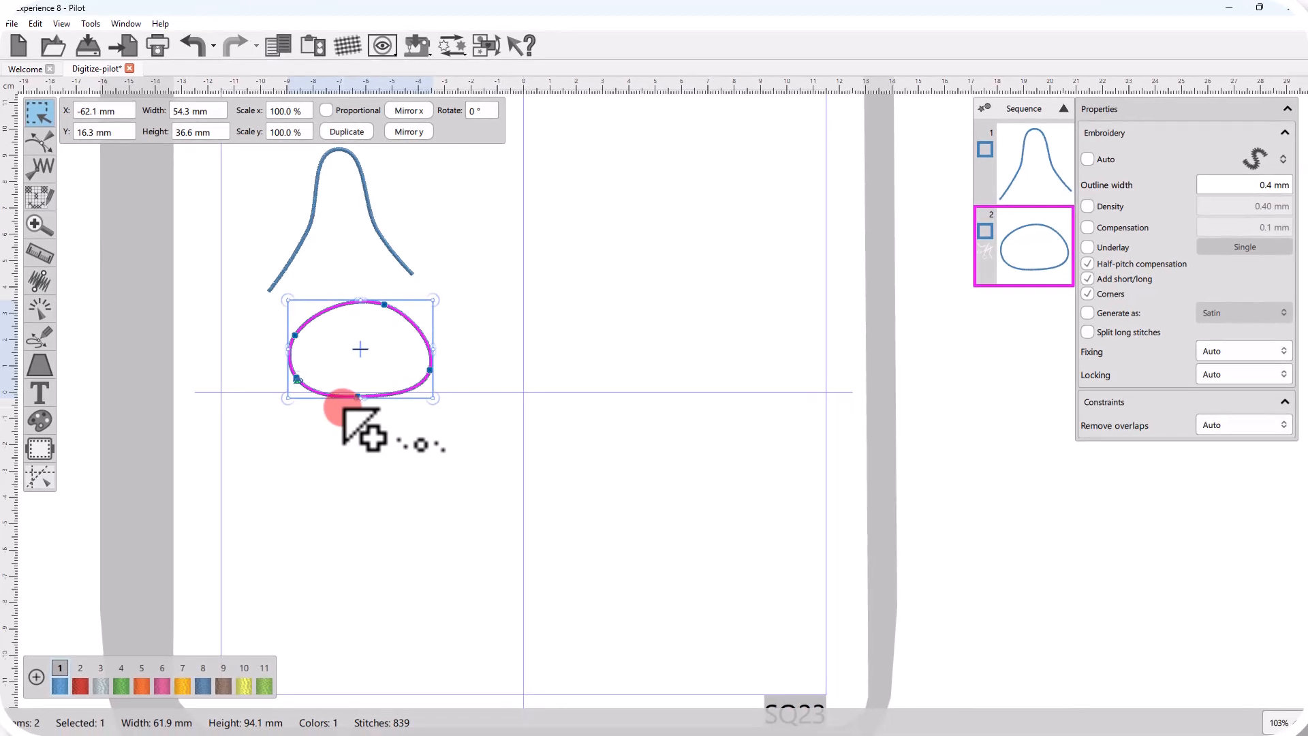
Change the closed oval's embroidery type from outline to an area fill and deselect it.
left_click(1254, 158)
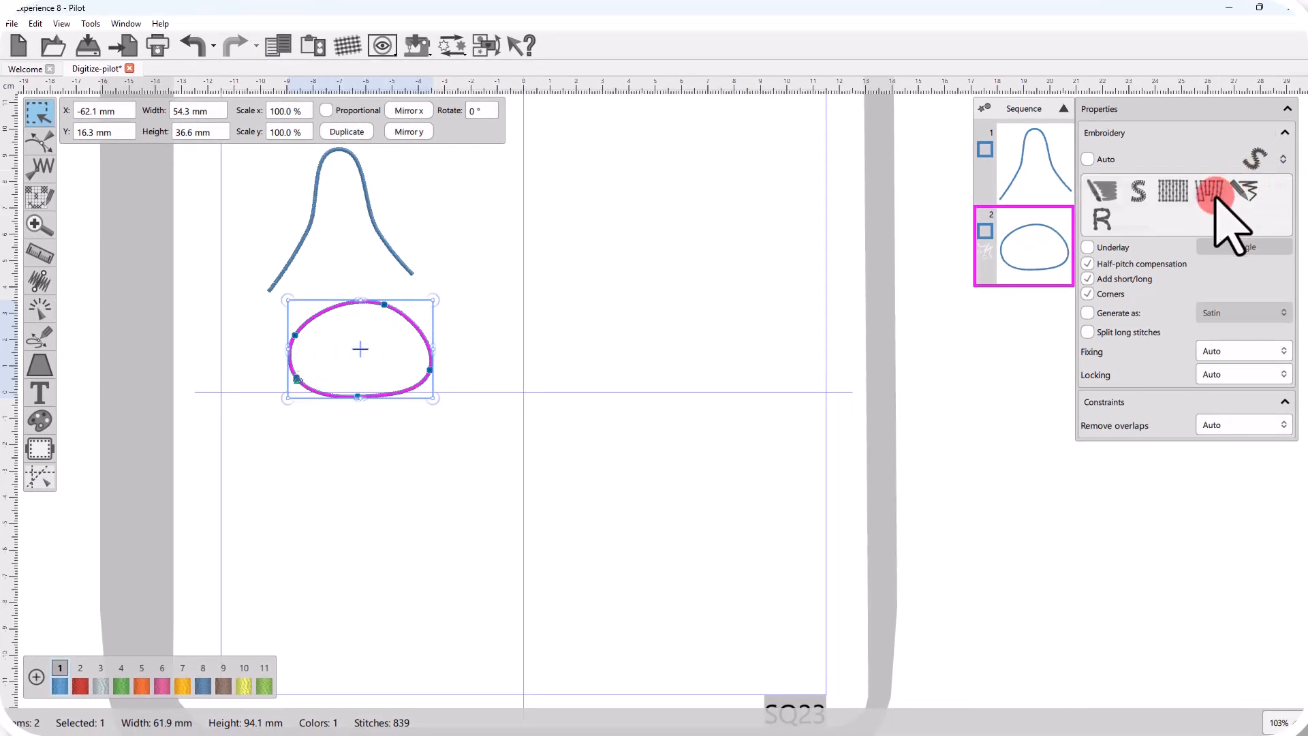
left_click(1169, 190)
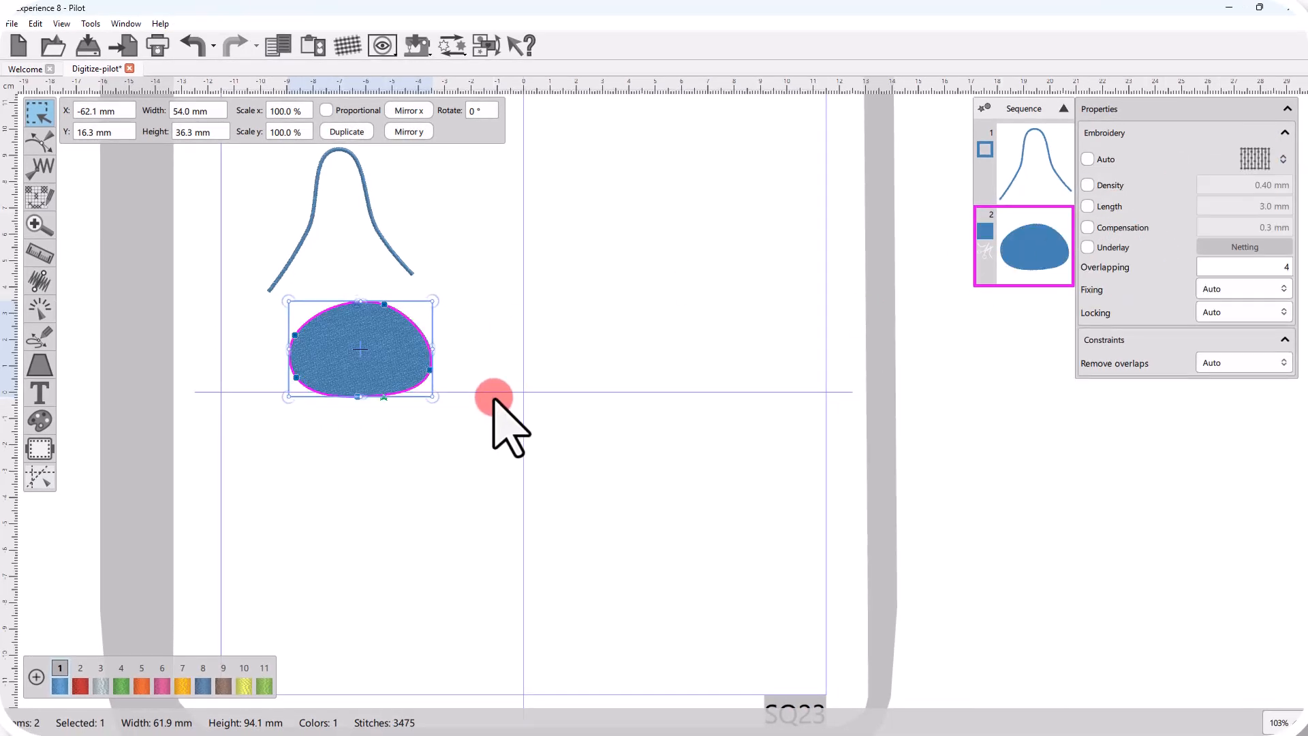
left_click(494, 399)
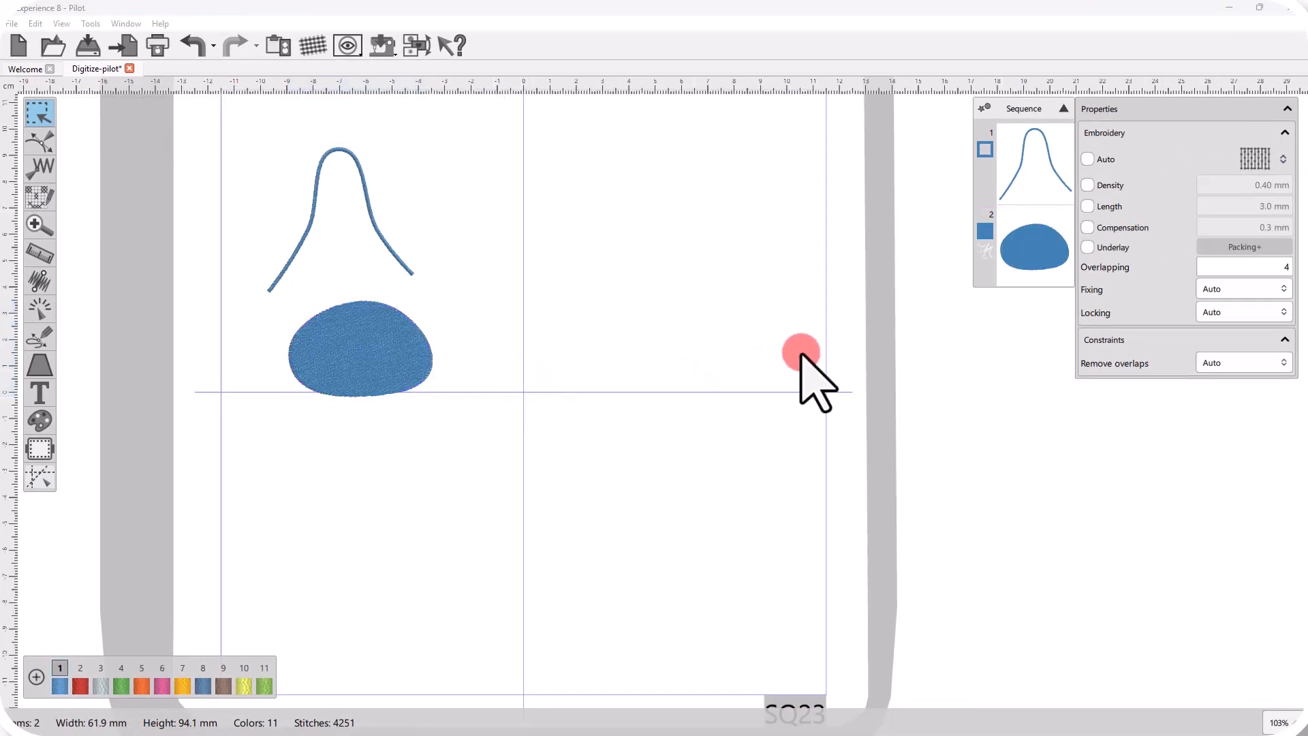
With the fill type active, start digitizing a new object and add a horizontal stitch direction line right of the vertical guide.
left_click(1252, 164)
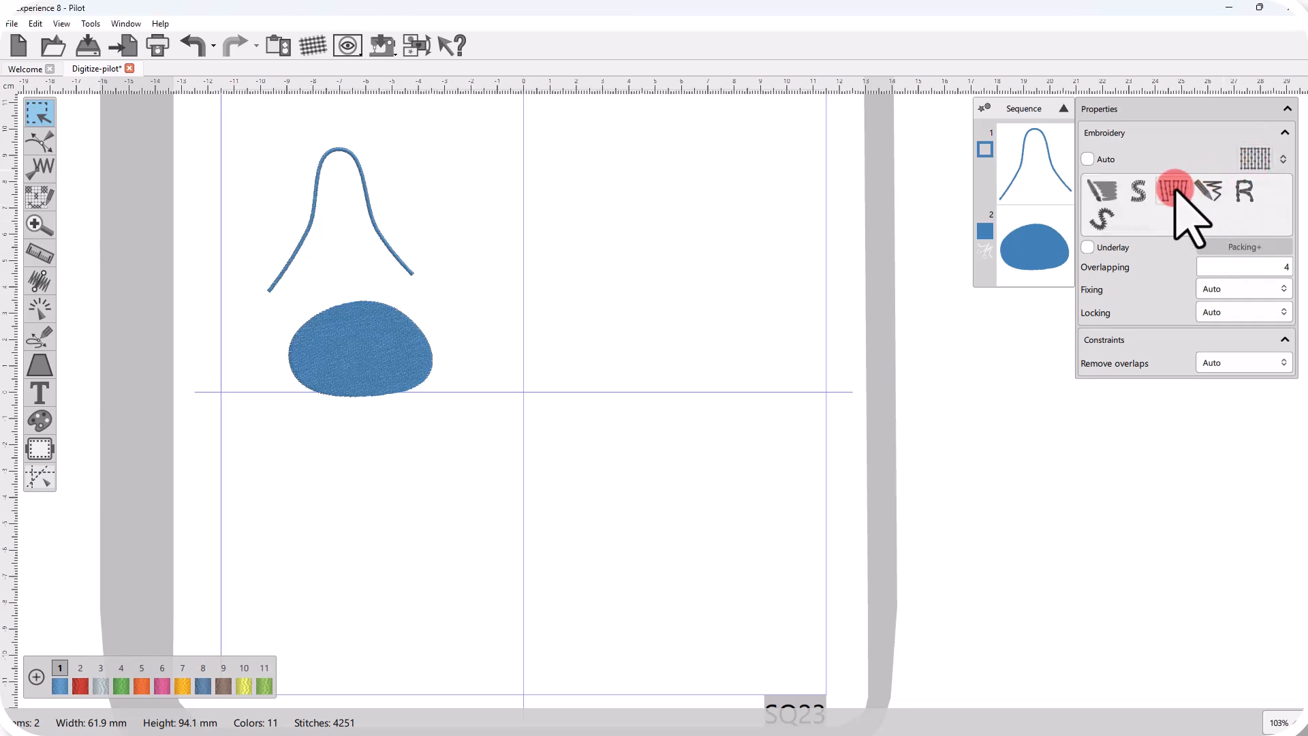
left_click(1254, 164)
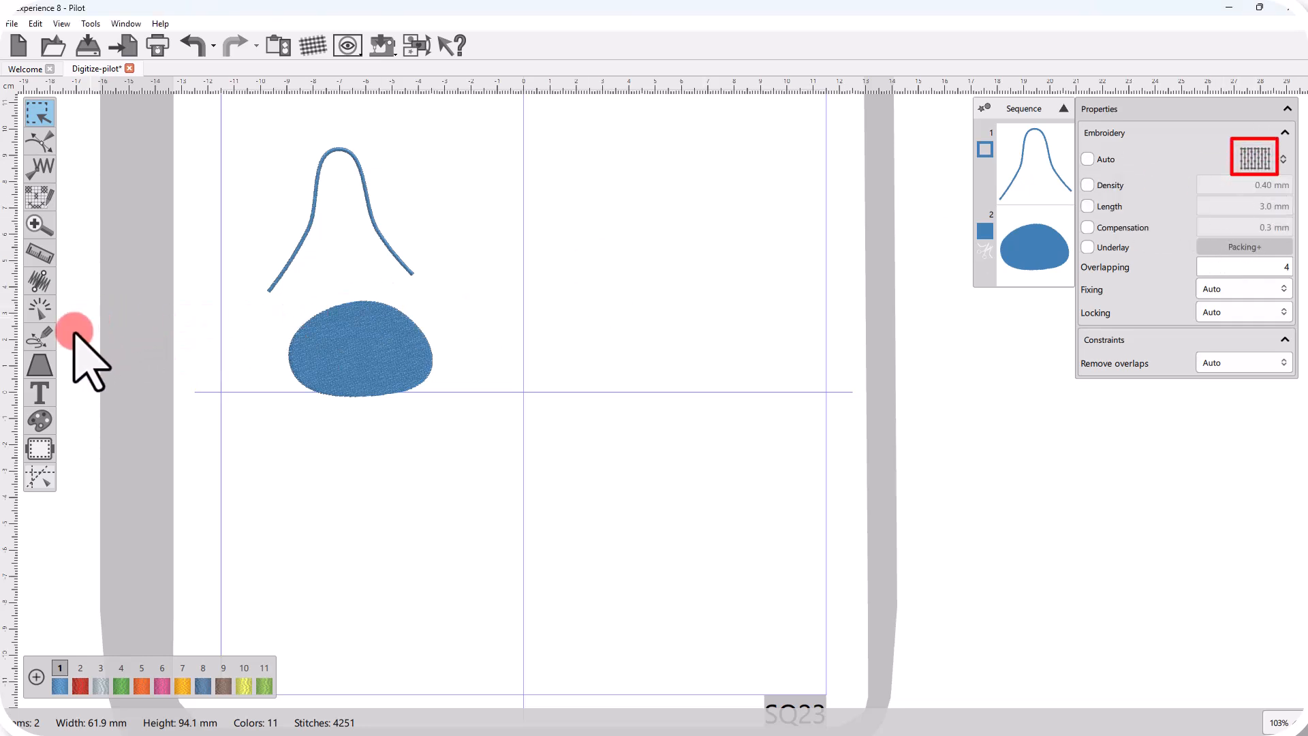
left_click(41, 338)
mouse_move(613, 275)
left_mouse_down()
mouse_move(584, 275)
mouse_move(674, 274)
left_mouse_up()
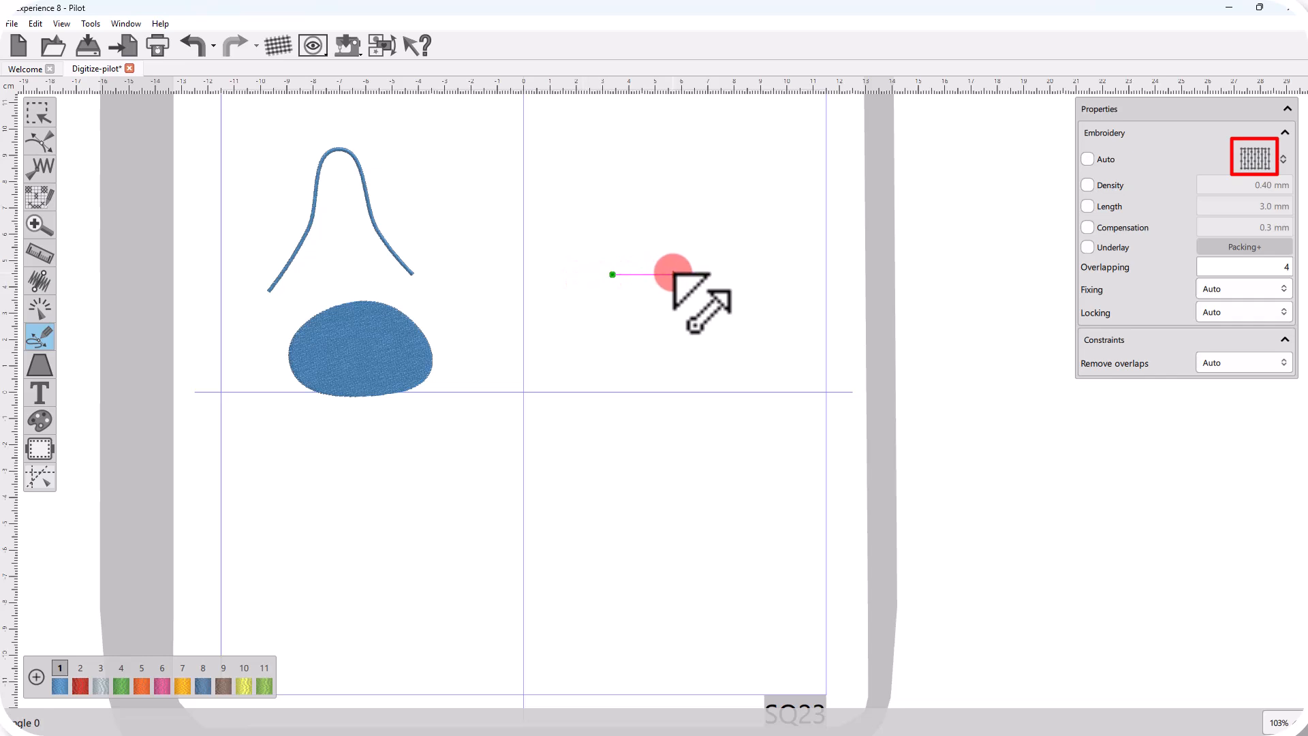
Draw a closed rounded shape about 62 mm wide and 56 mm high around the direction line and finish it as a fill.
left_click(577, 274)
left_click(624, 229)
left_click(719, 233)
left_click(737, 300)
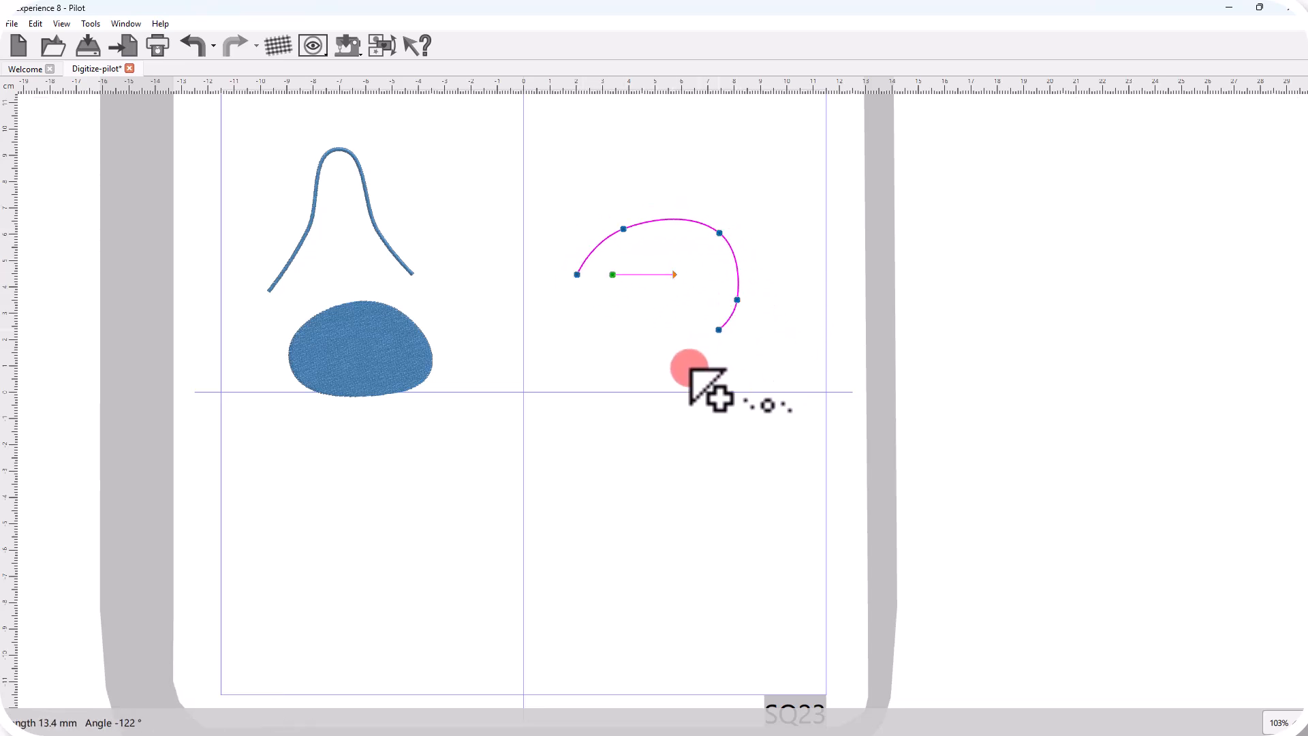
left_click(665, 367)
left_click(577, 274)
left_click(577, 276)
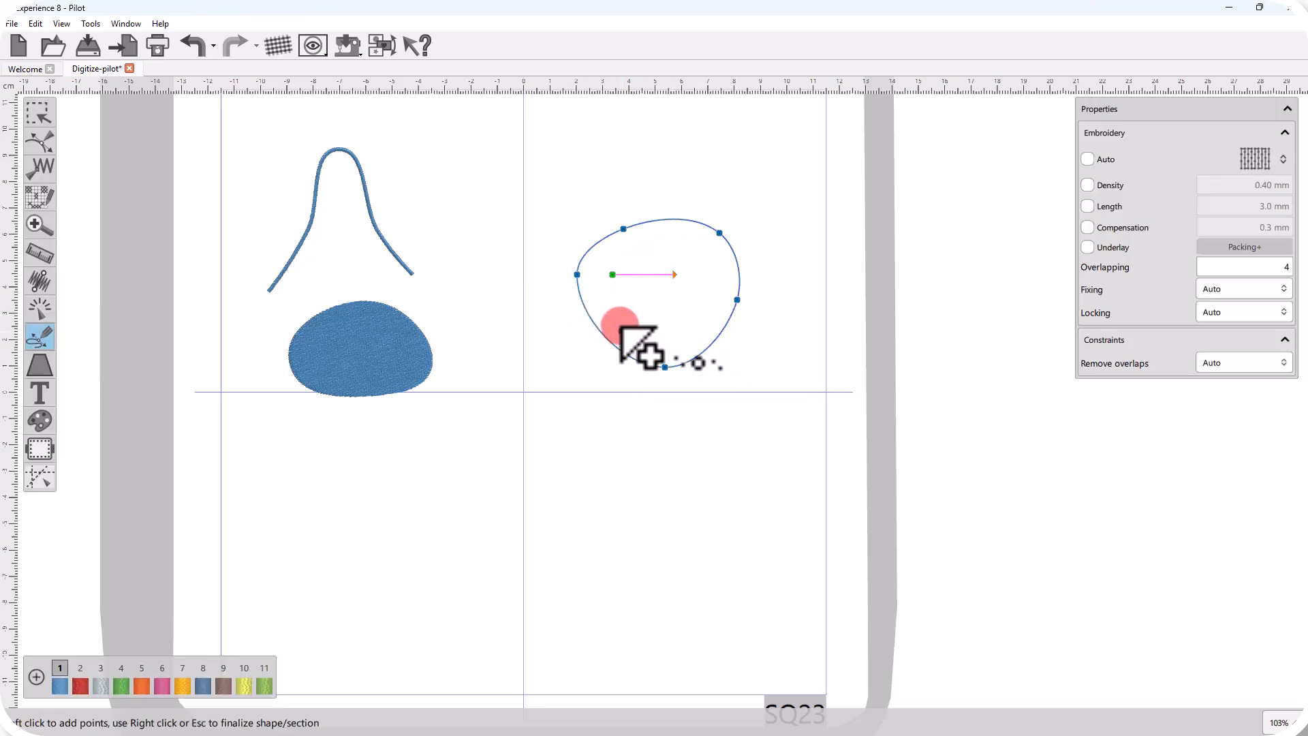
right_click(617, 331)
right_click(576, 360)
left_click(645, 403)
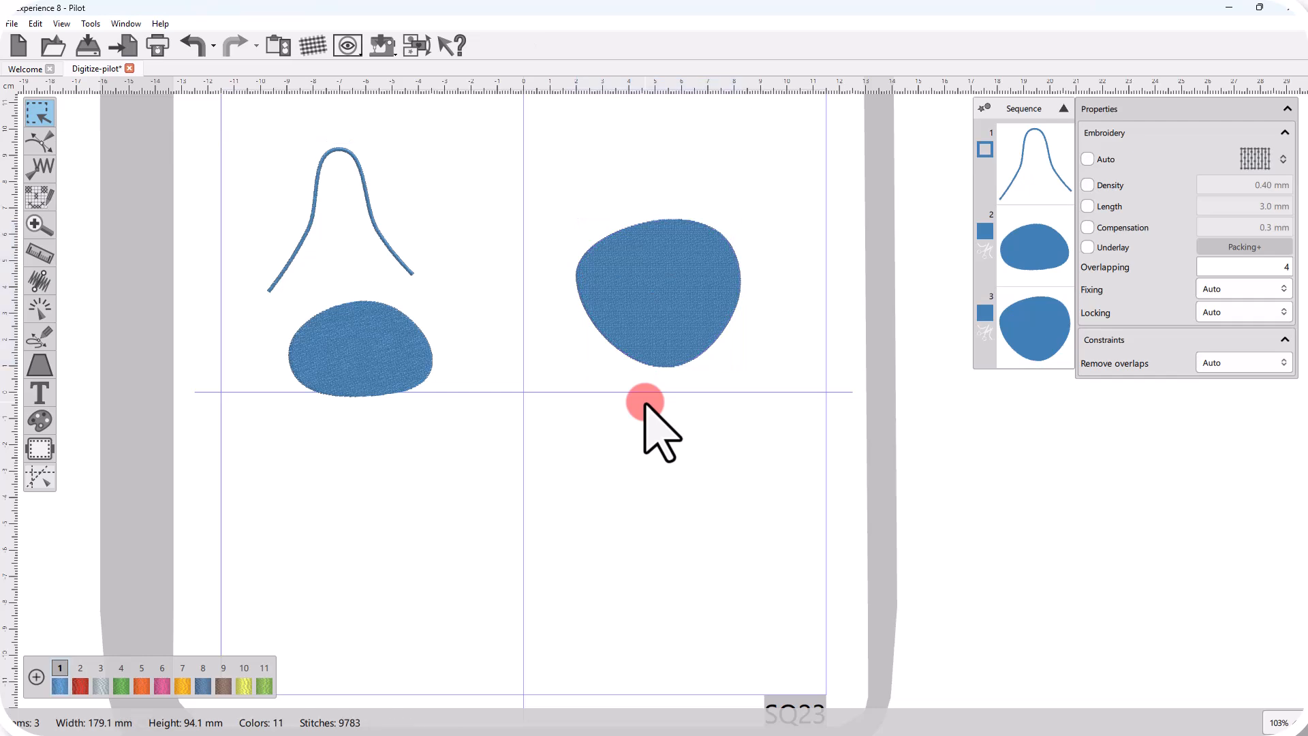
Change the rounded shape beside the bell-shaped curve from fill to the outline embroidery type and deselect it.
left_click(693, 324)
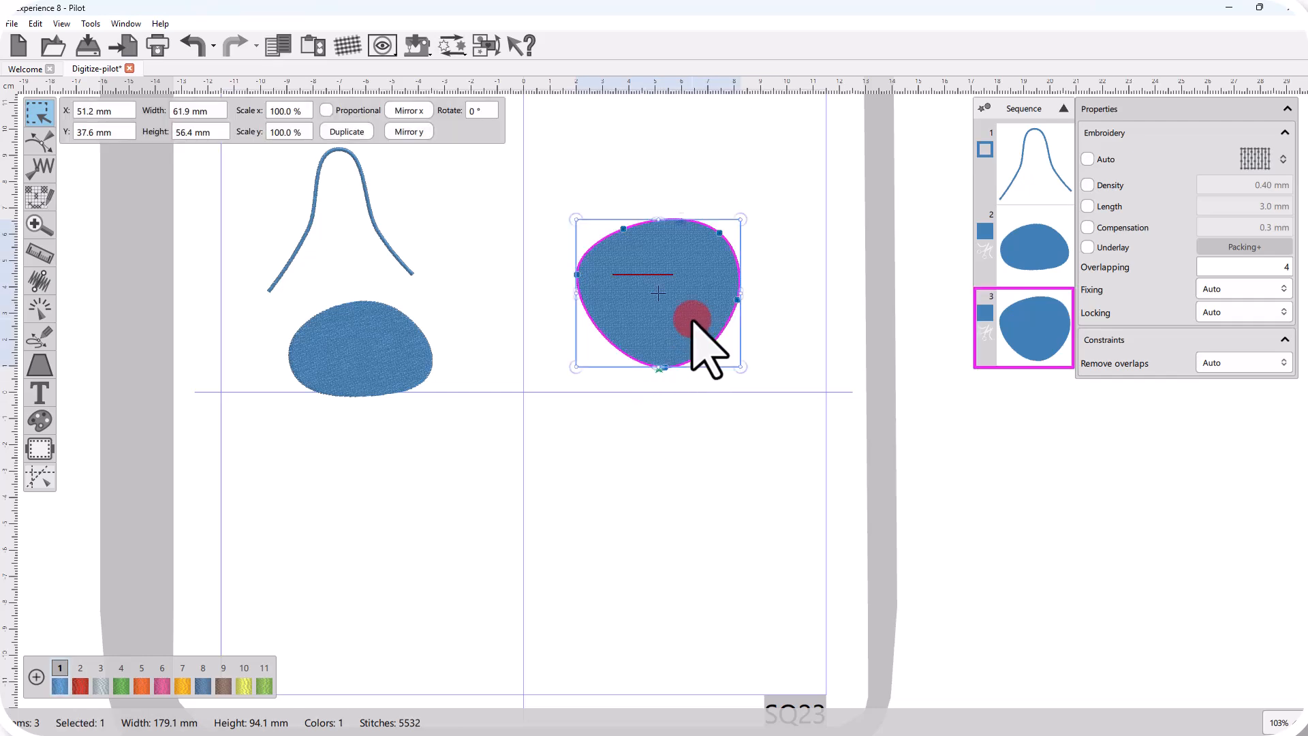
left_click(1256, 161)
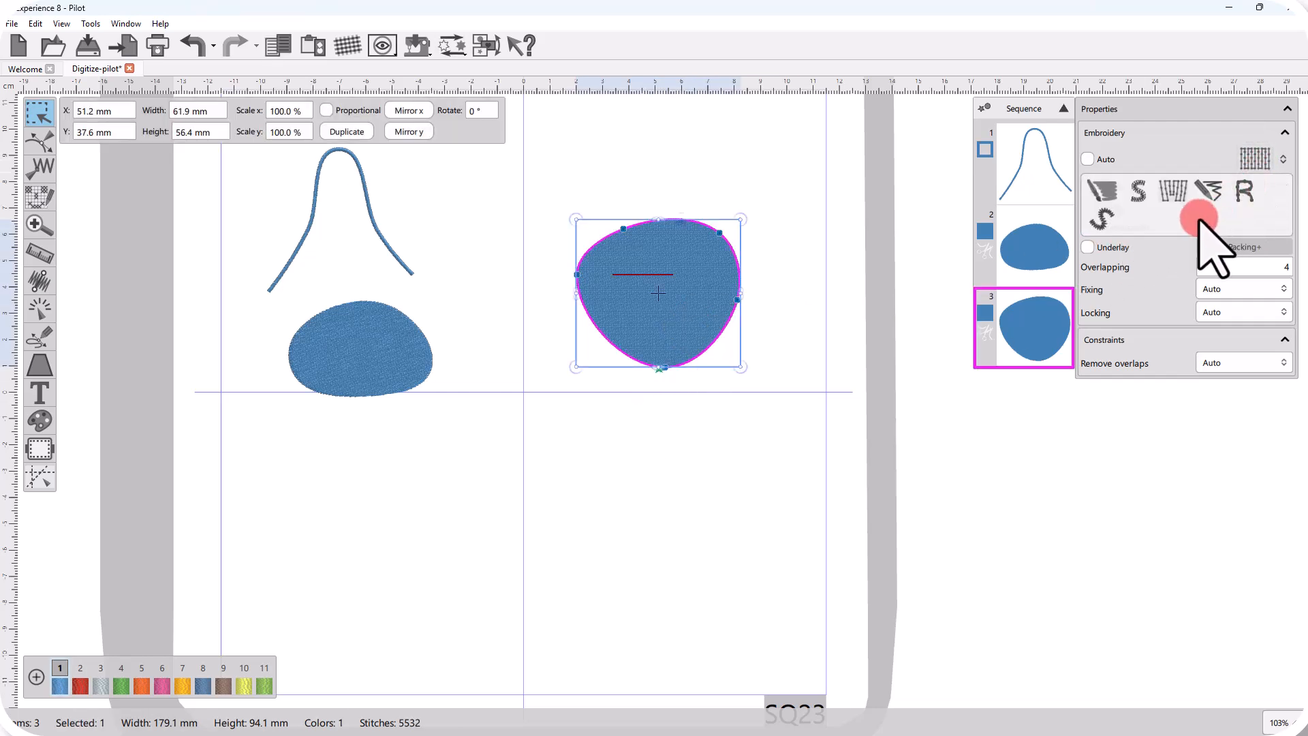
left_click(1098, 219)
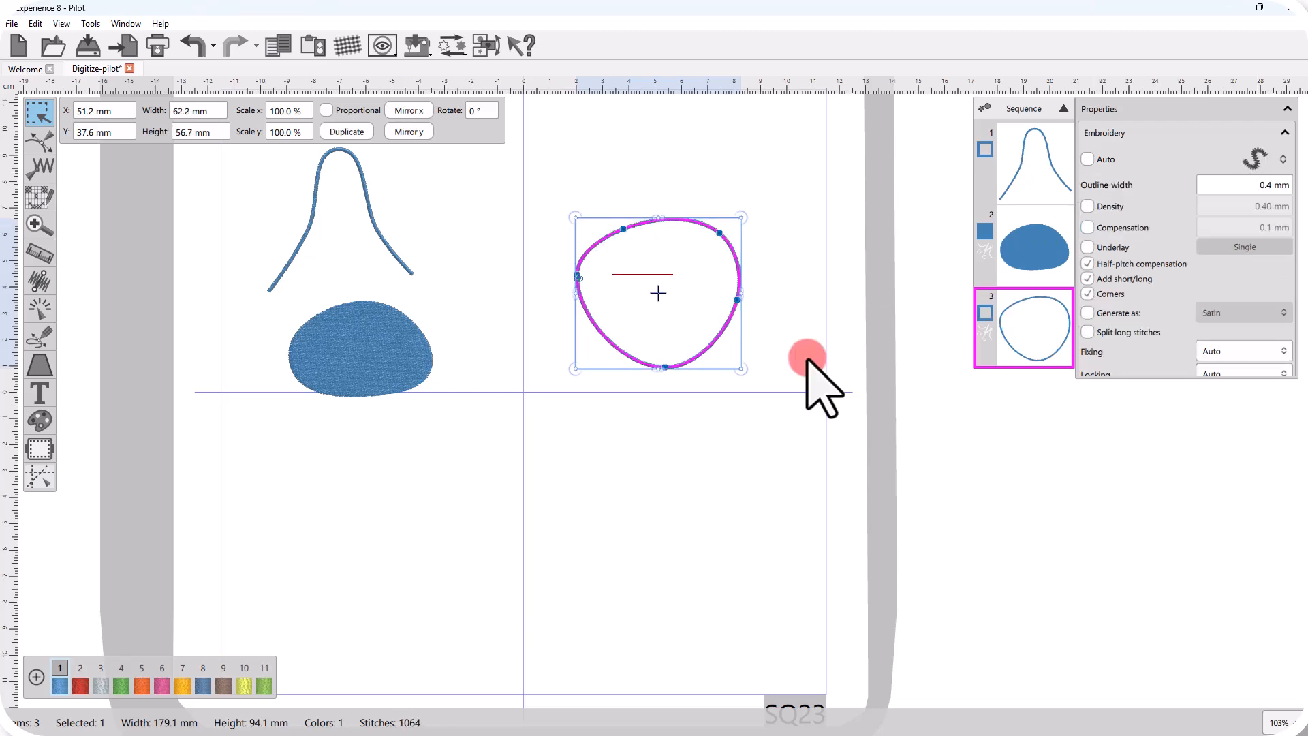
left_click(547, 538)
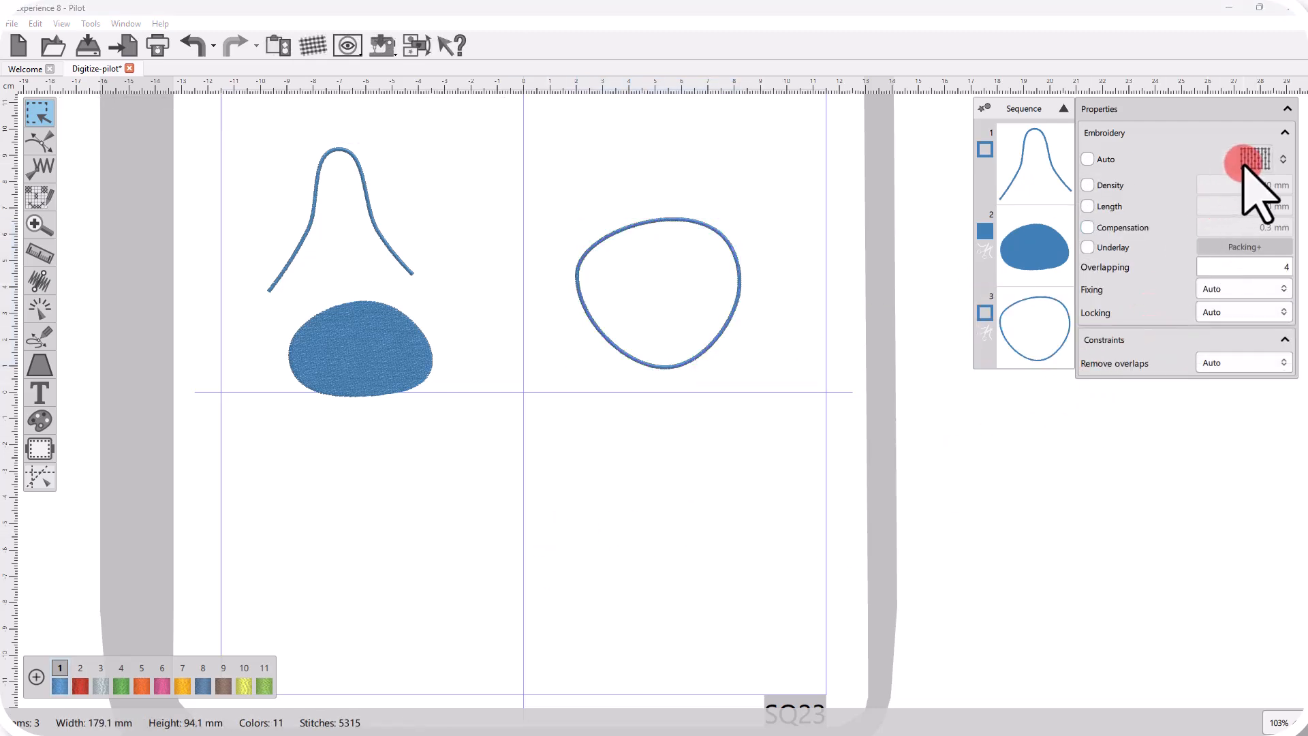
Digitize a fill object about 93 mm wide and 45 mm high below the horizontal guide, with a horizontal stitch direction and an unclosed outline.
left_click(39, 337)
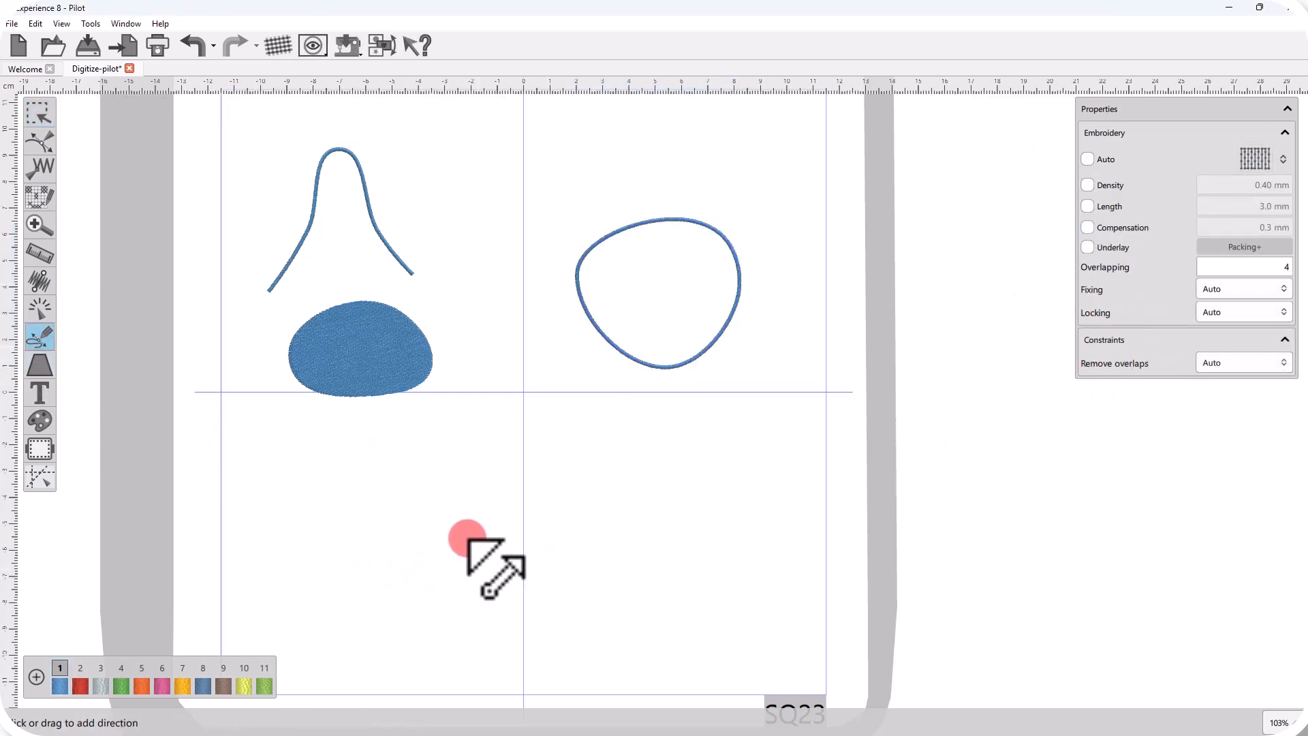
left_click_drag(462, 508, 559, 509)
left_click(428, 489)
left_click(518, 455)
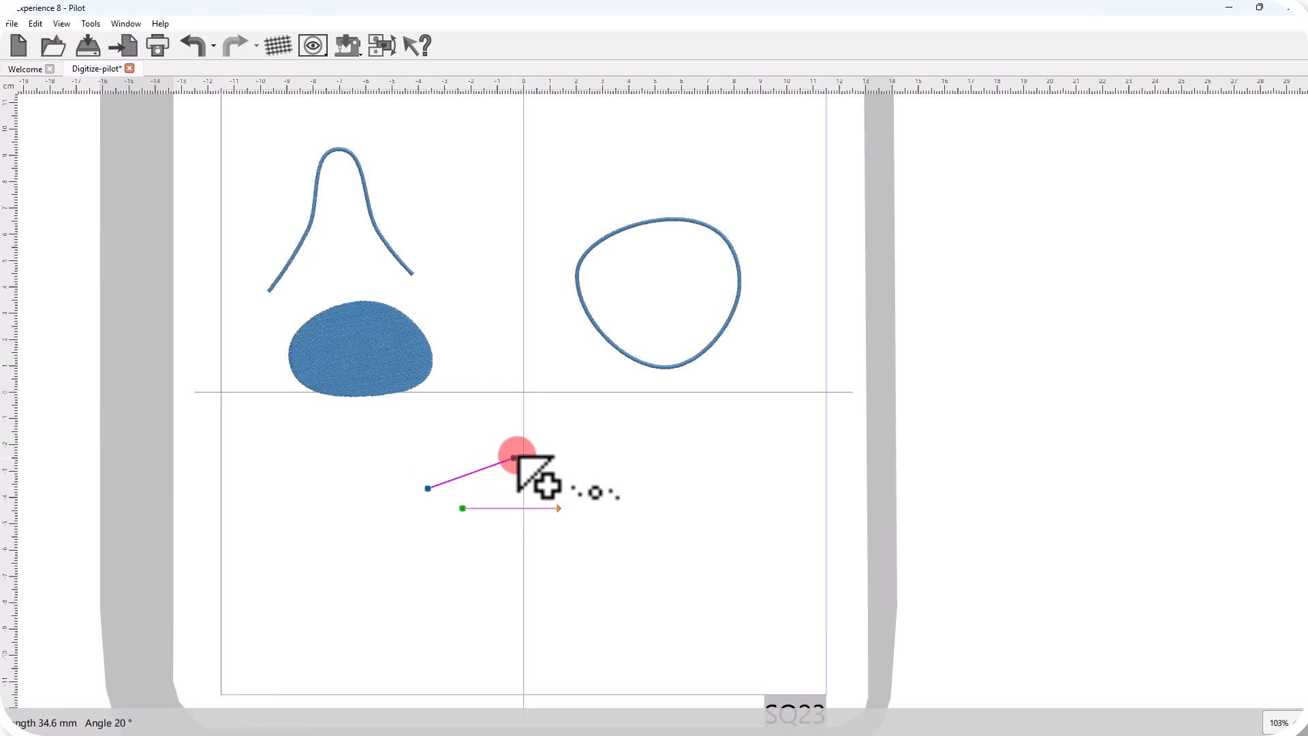
left_click(643, 453)
left_click(666, 544)
left_click(568, 554)
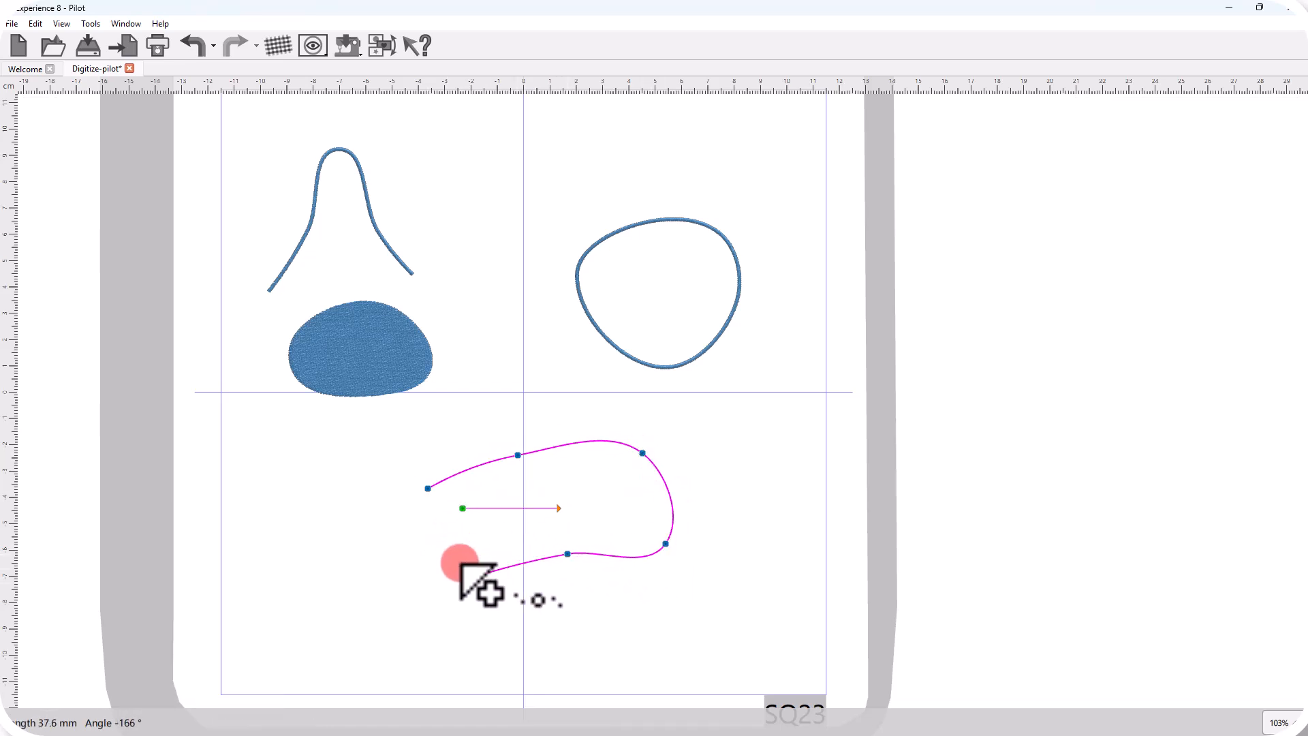
left_click(466, 554)
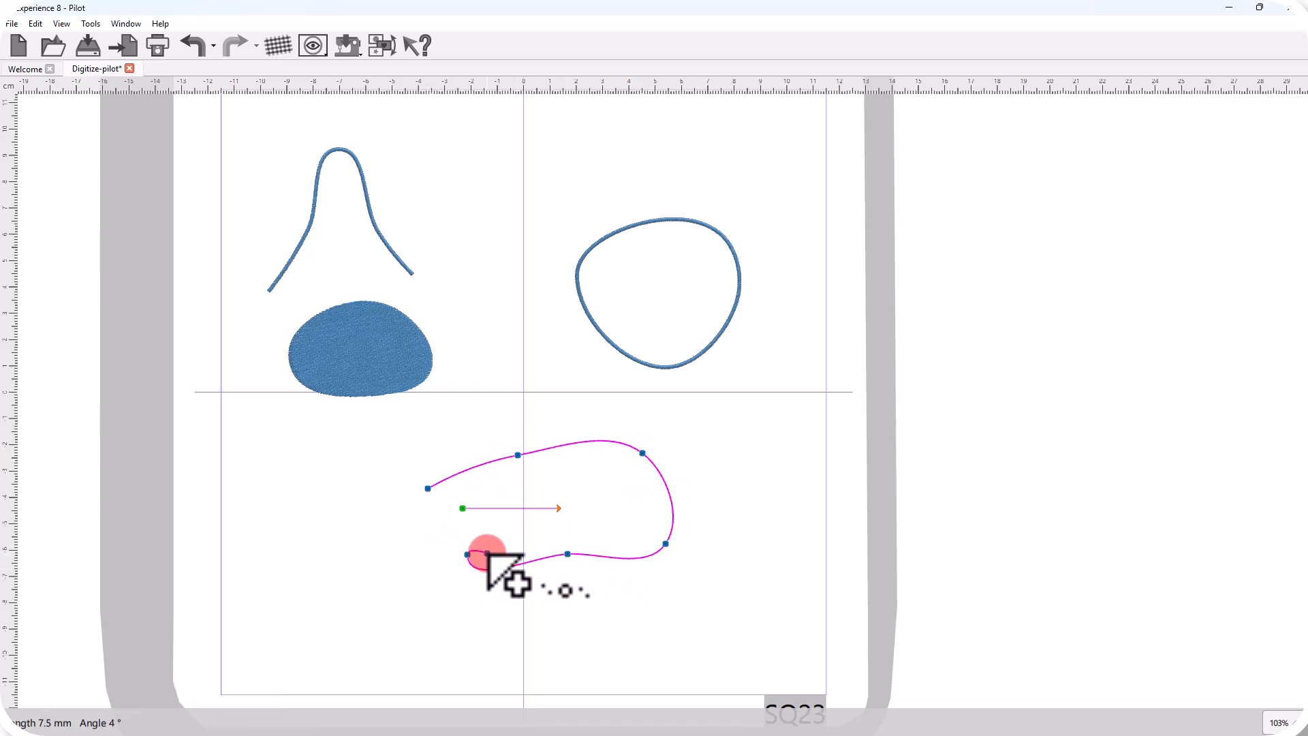
right_click(487, 553)
right_click(488, 553)
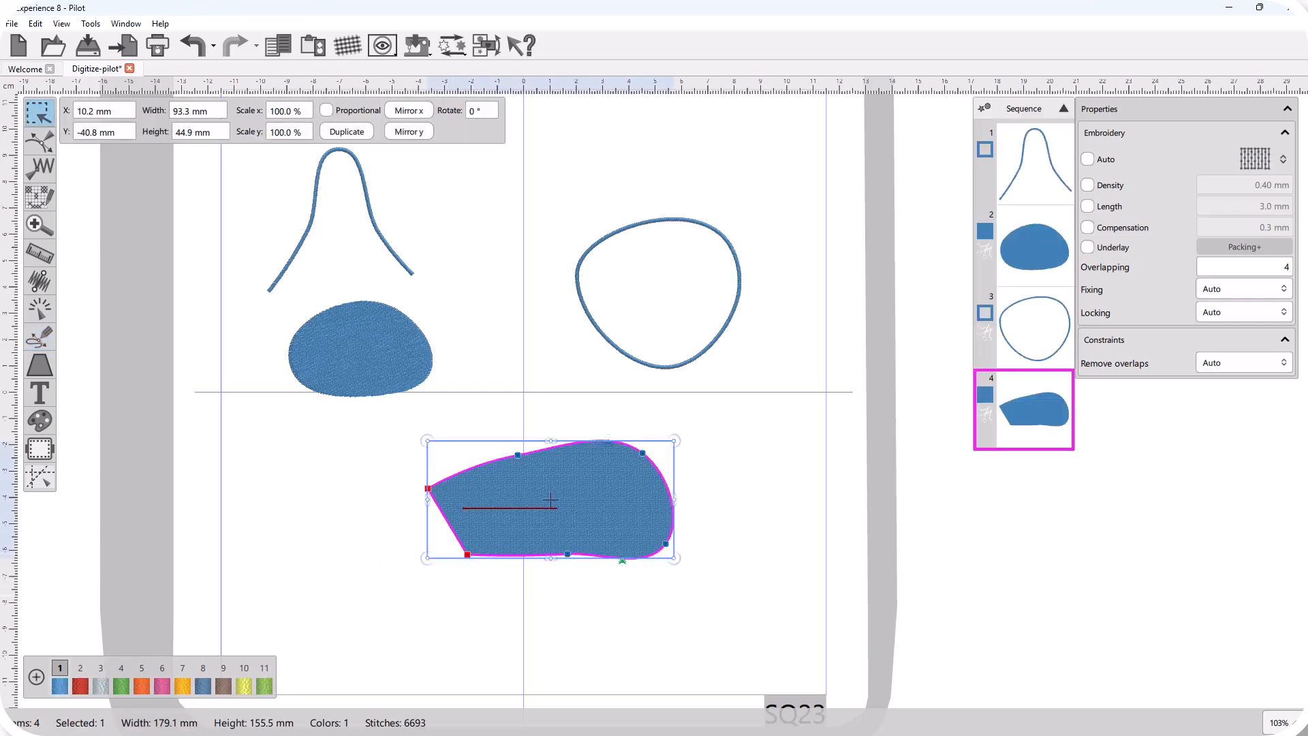
left_click(606, 654)
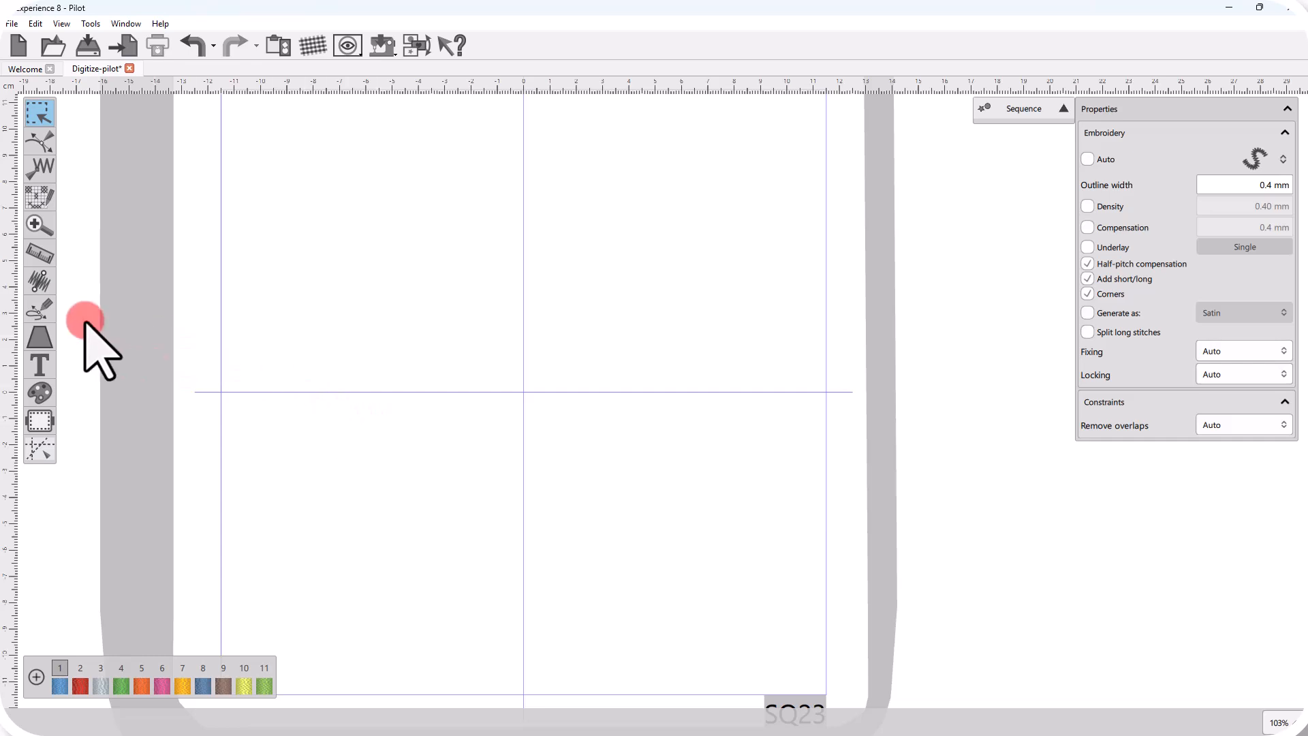
On the empty canvas, digitize an open arch-shaped outline section of five points in the hoop's upper-left quarter and end the section.
left_click(38, 312)
left_click(96, 319)
left_click(262, 256)
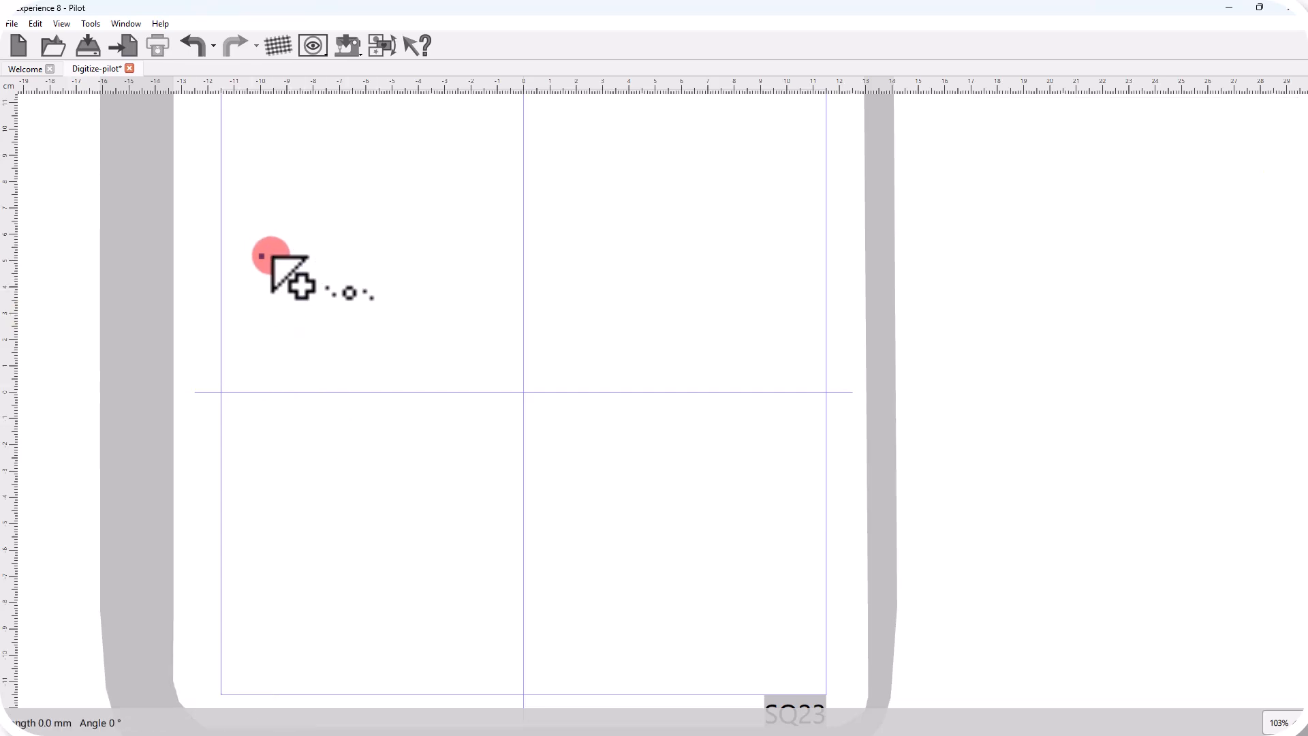
left_click(288, 205)
left_click(347, 160)
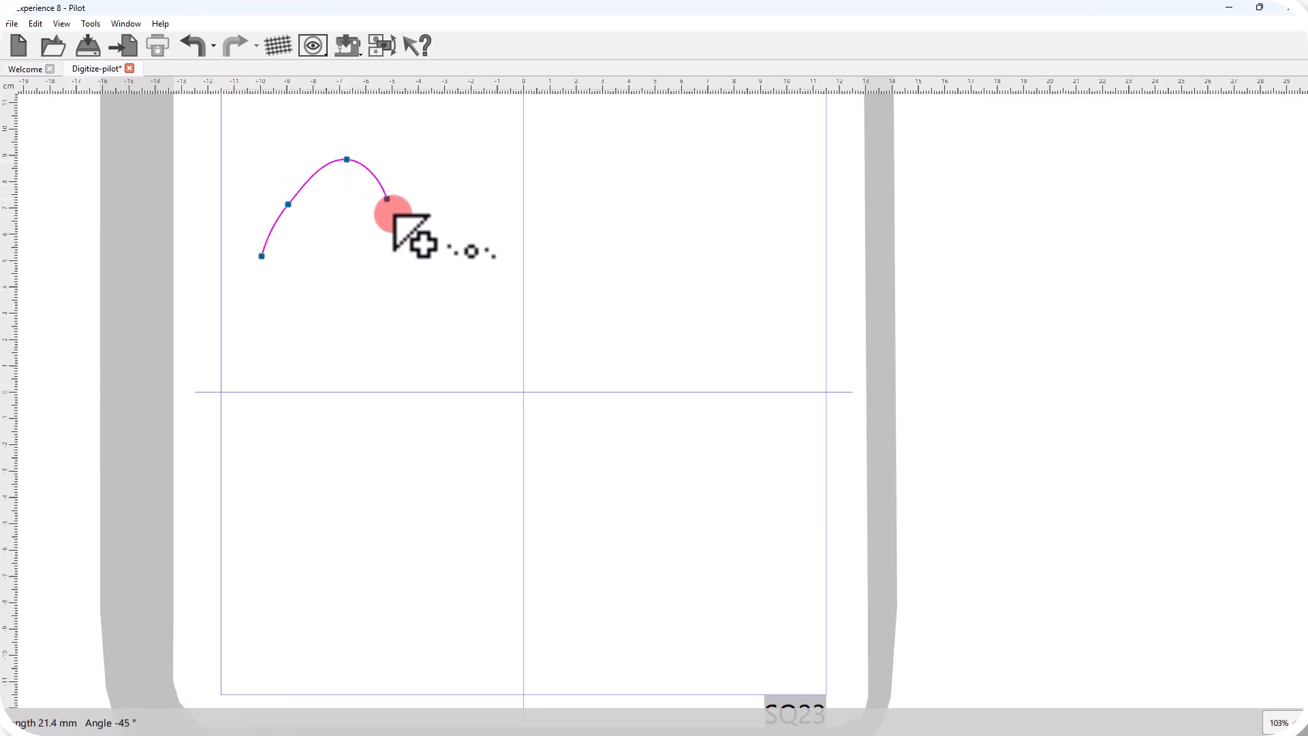
left_click(396, 224)
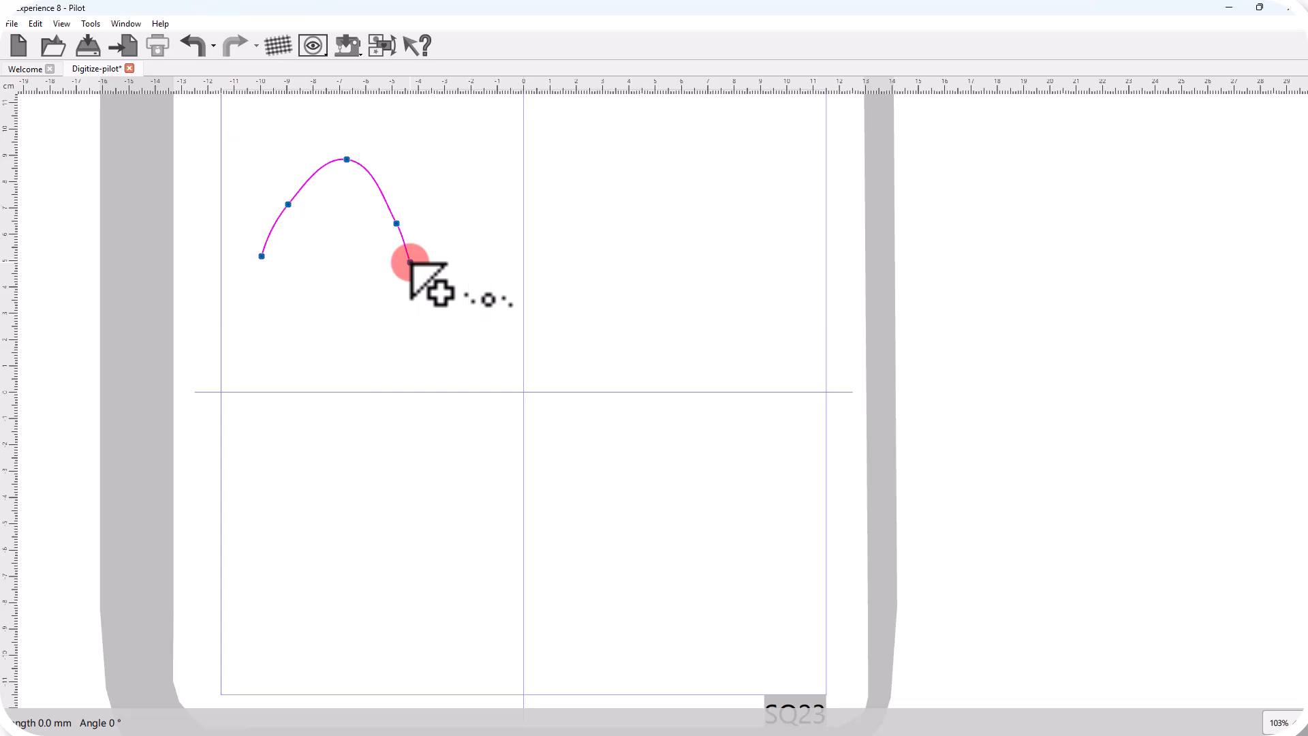
right_click(410, 262)
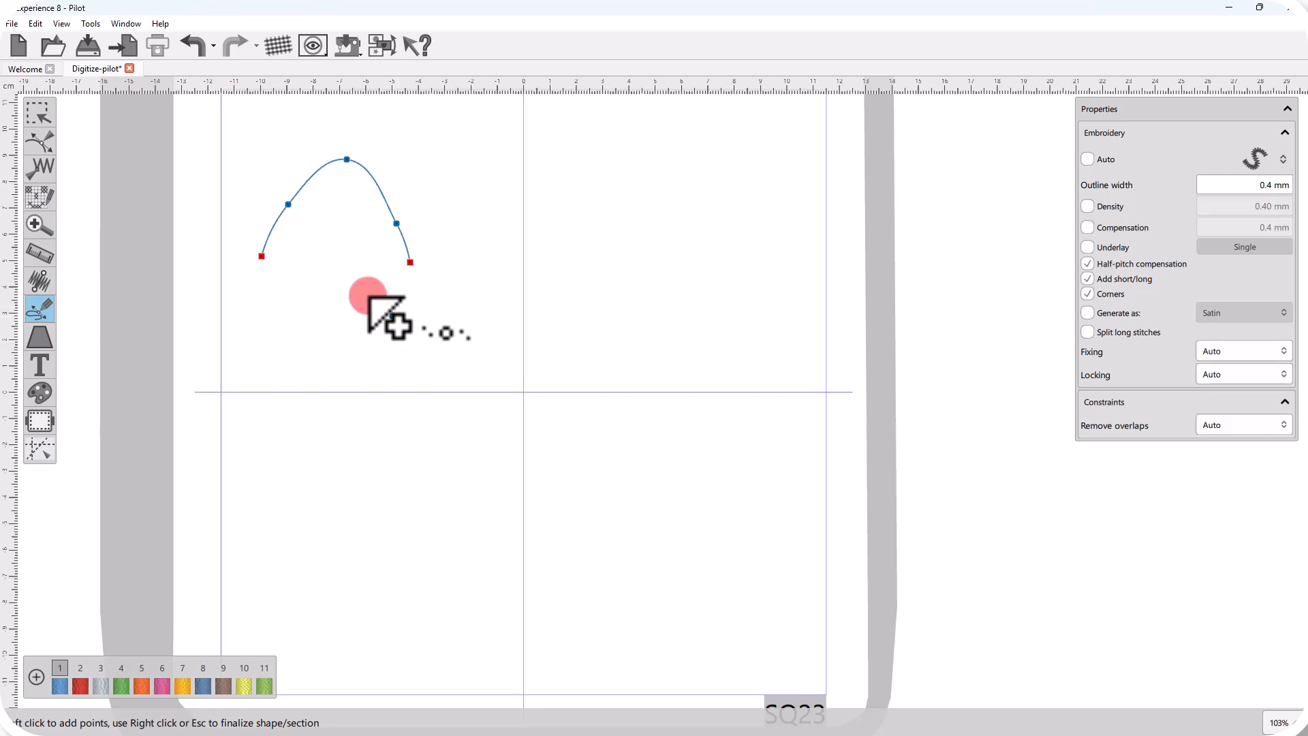
Digitize an open U-shaped section of four points below the arch and finish the two-section outline at about 58 mm wide and 86 mm high.
left_click(264, 288)
left_click(280, 333)
left_click(372, 383)
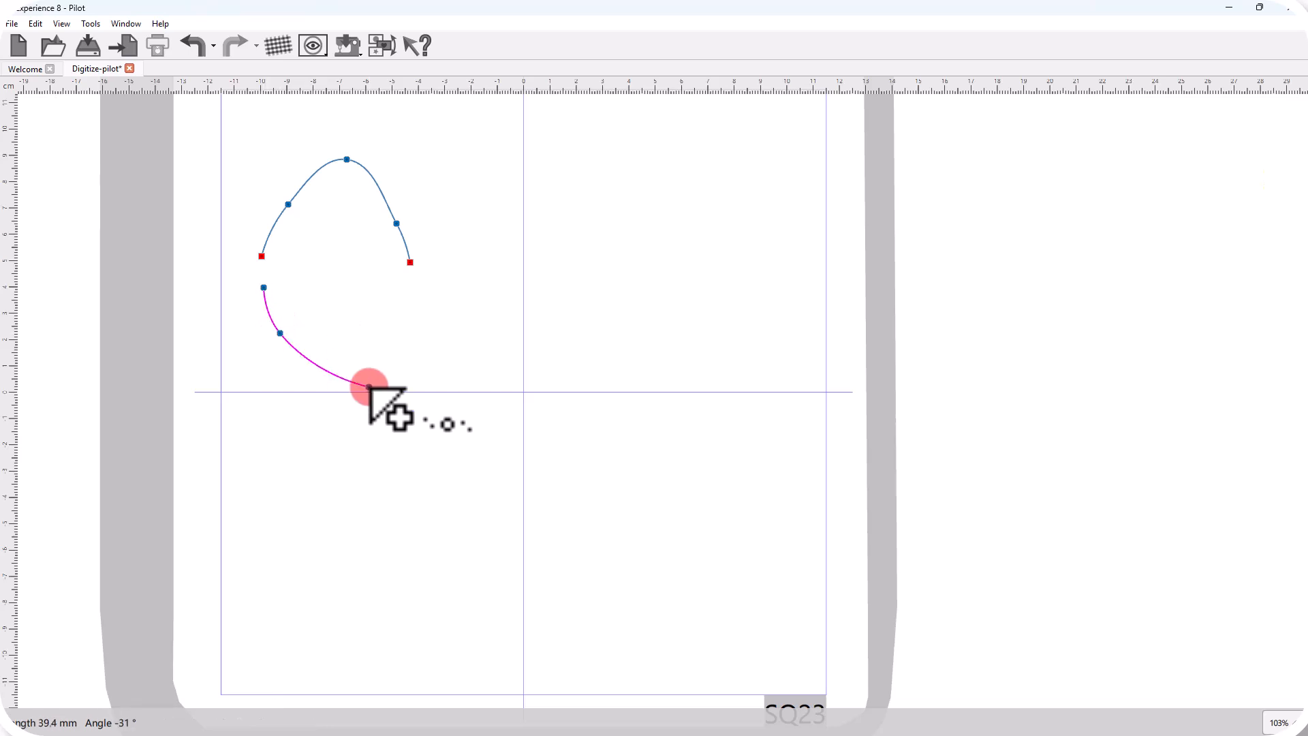
left_click(414, 299)
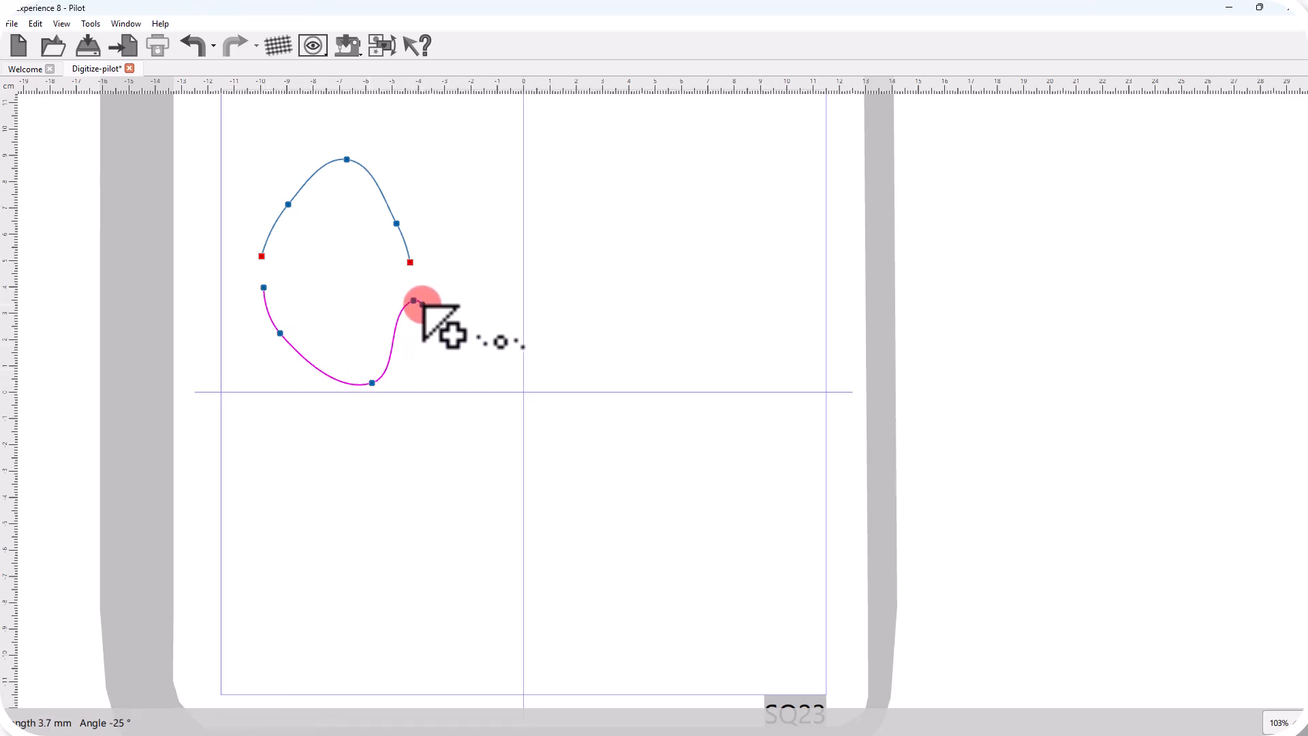
right_click(445, 316)
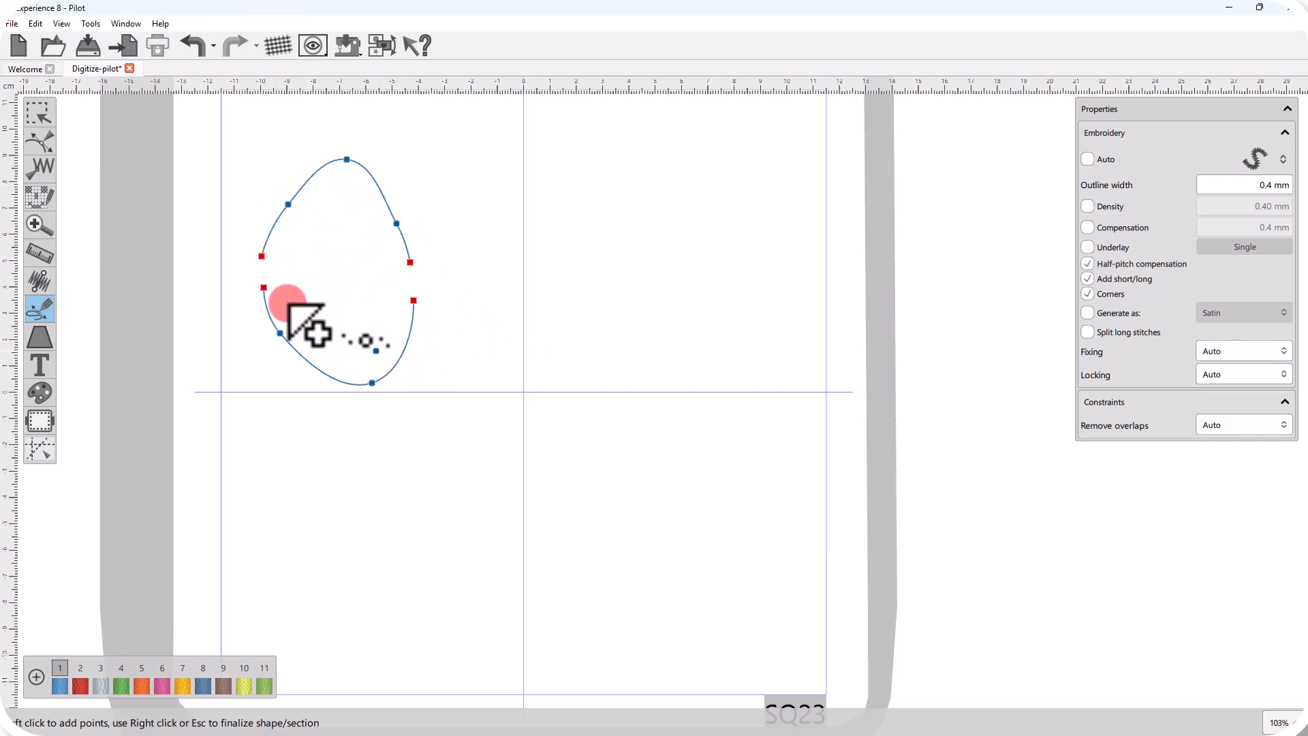
right_click(441, 279)
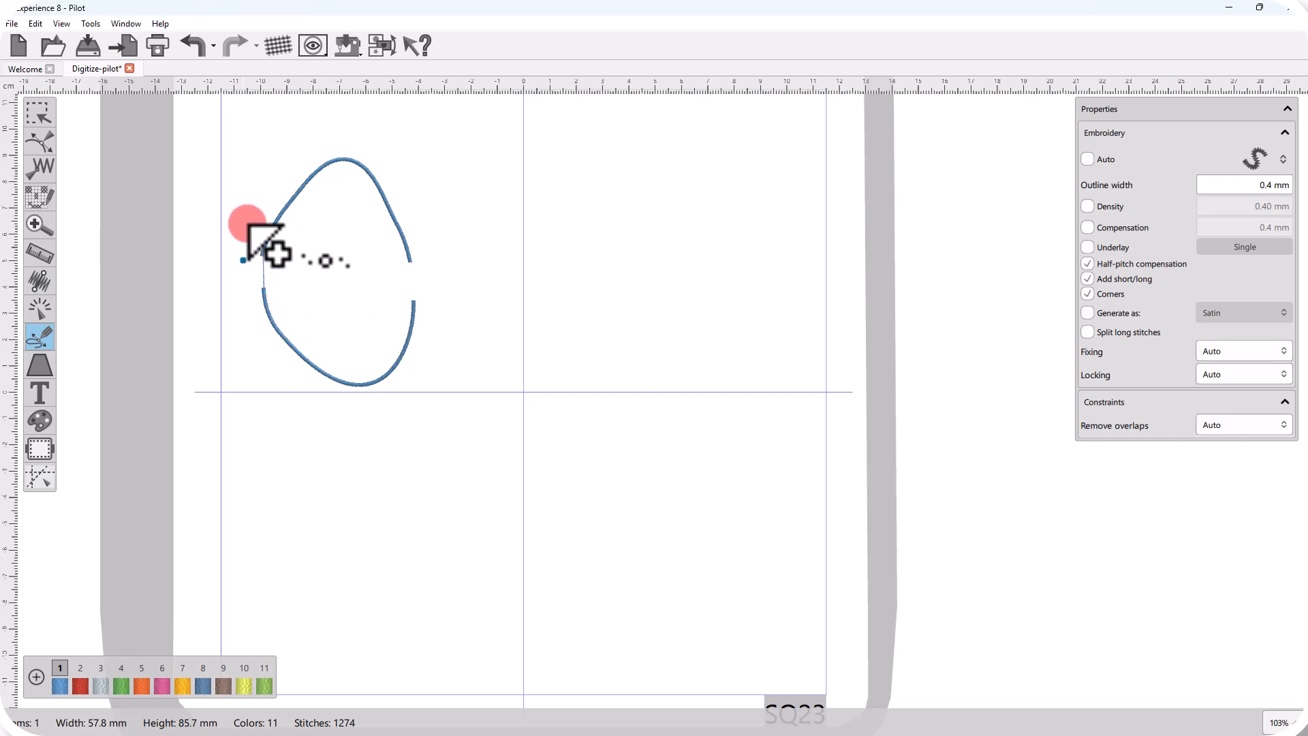
Digitize a closed oval section of four smooth points across the vertical guide, beside the egg-shaped outline.
left_click(488, 251)
left_click(488, 201)
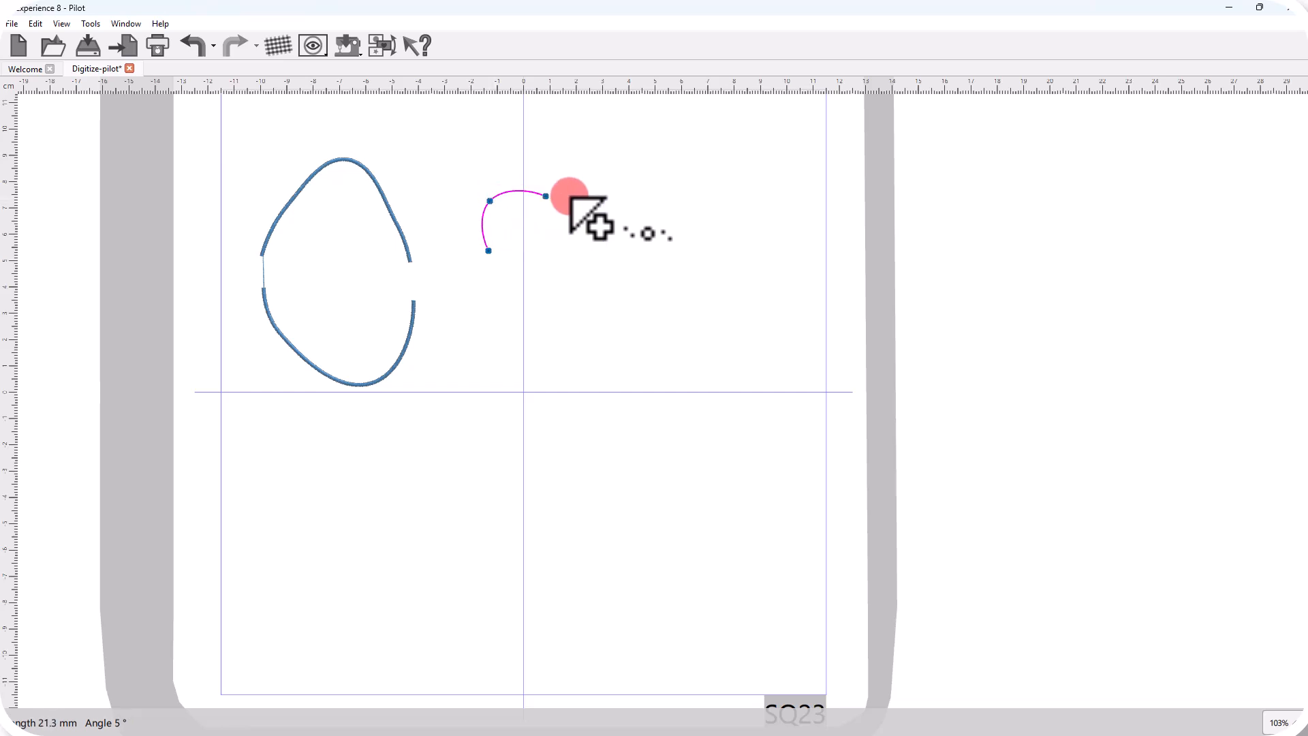
left_click(574, 249)
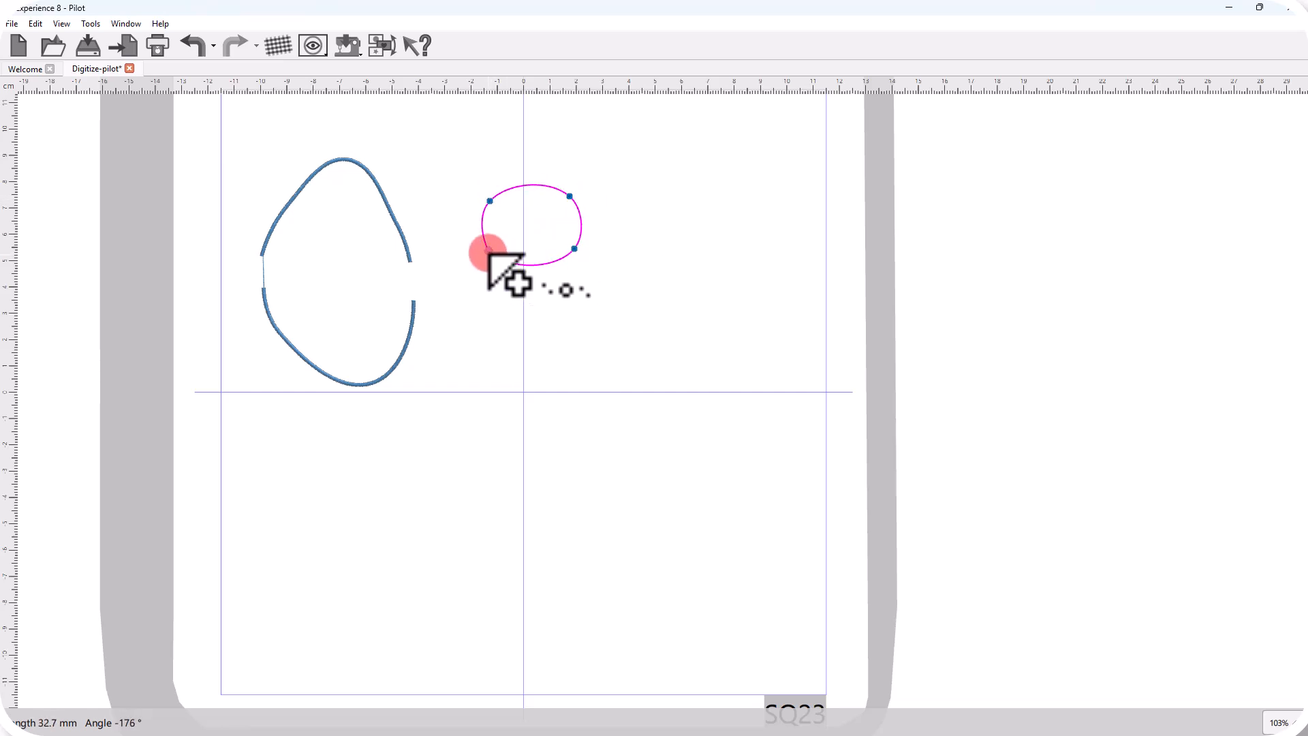
left_click(488, 252)
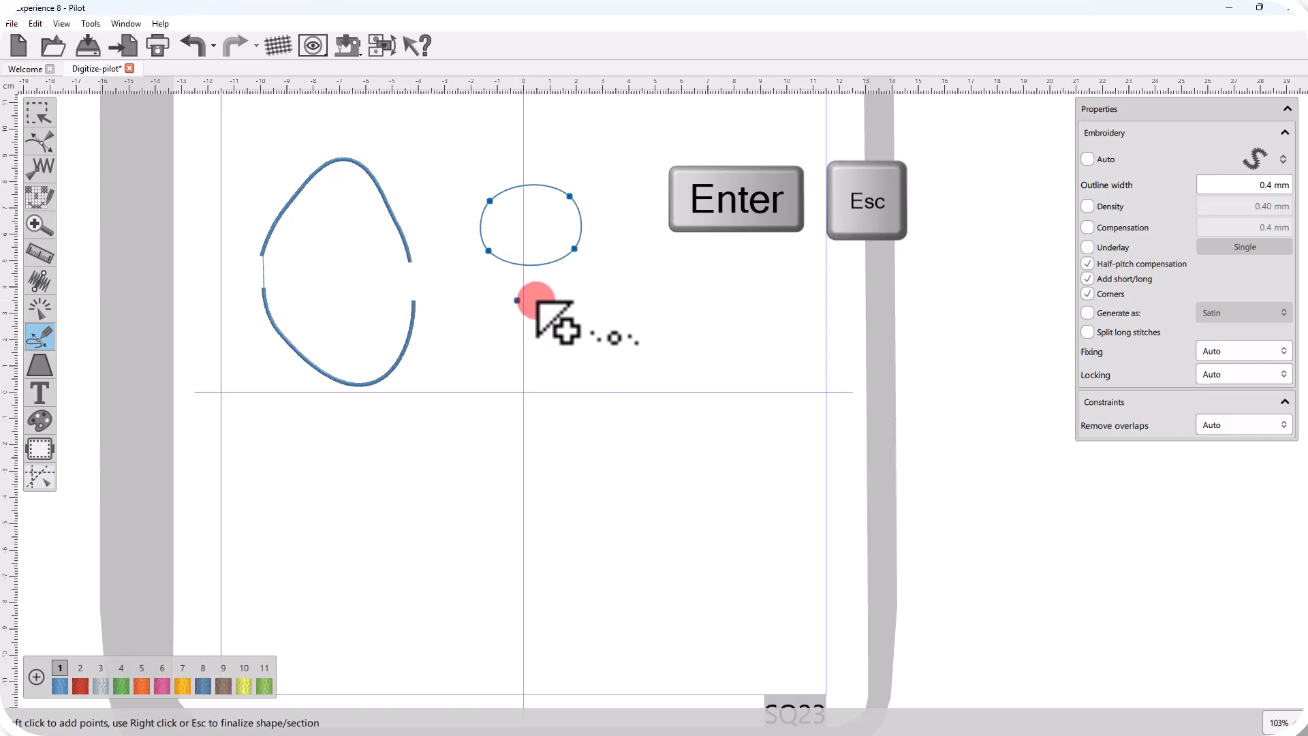
Add an open arc section below the oval, finish the object at about 45 mm wide and 57 mm high, and switch to rectangle selection.
left_click(509, 307)
left_click(578, 295)
left_click(597, 334)
left_click(543, 358)
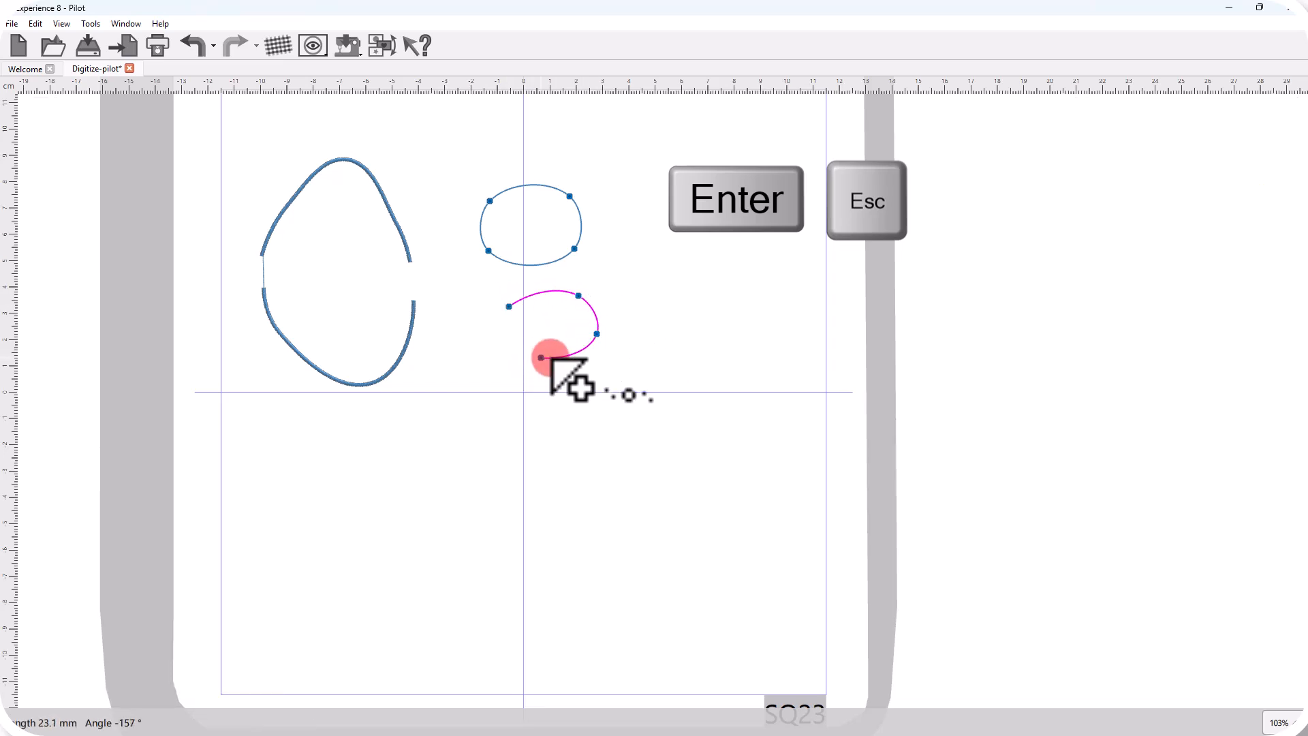
right_click(551, 357)
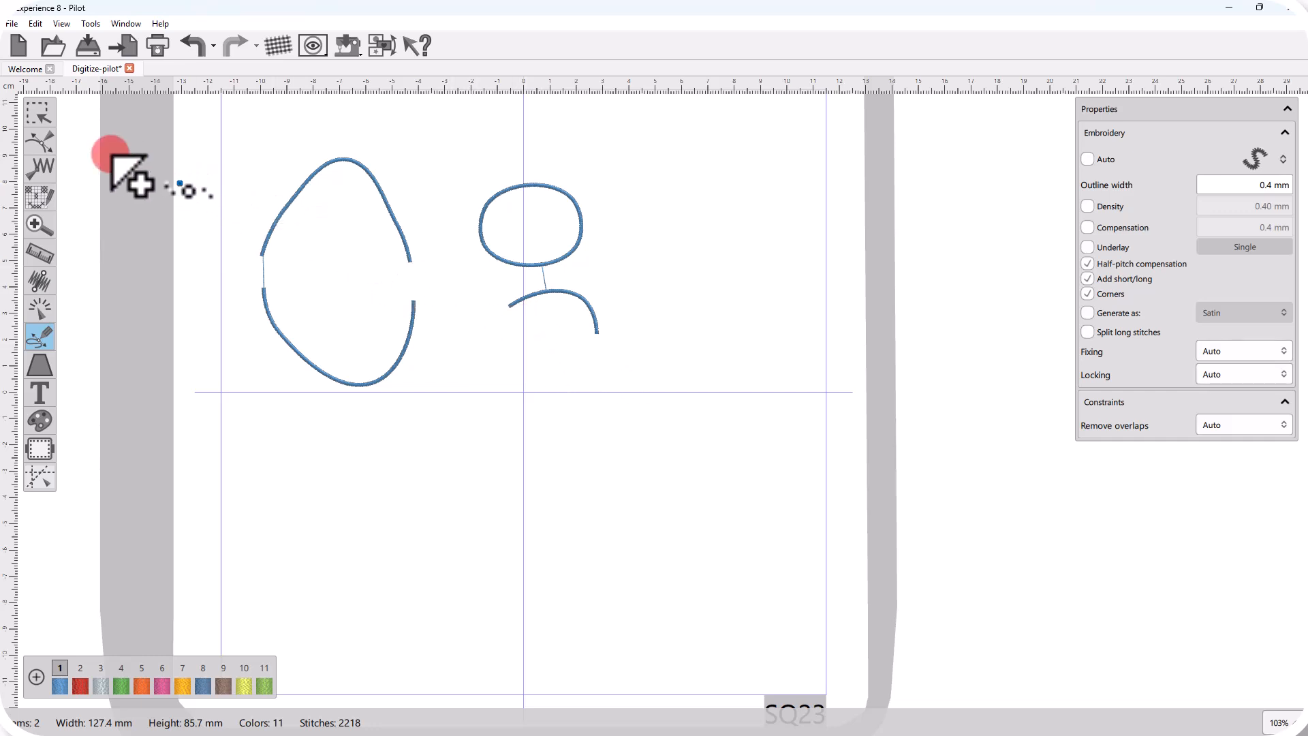
left_click(35, 114)
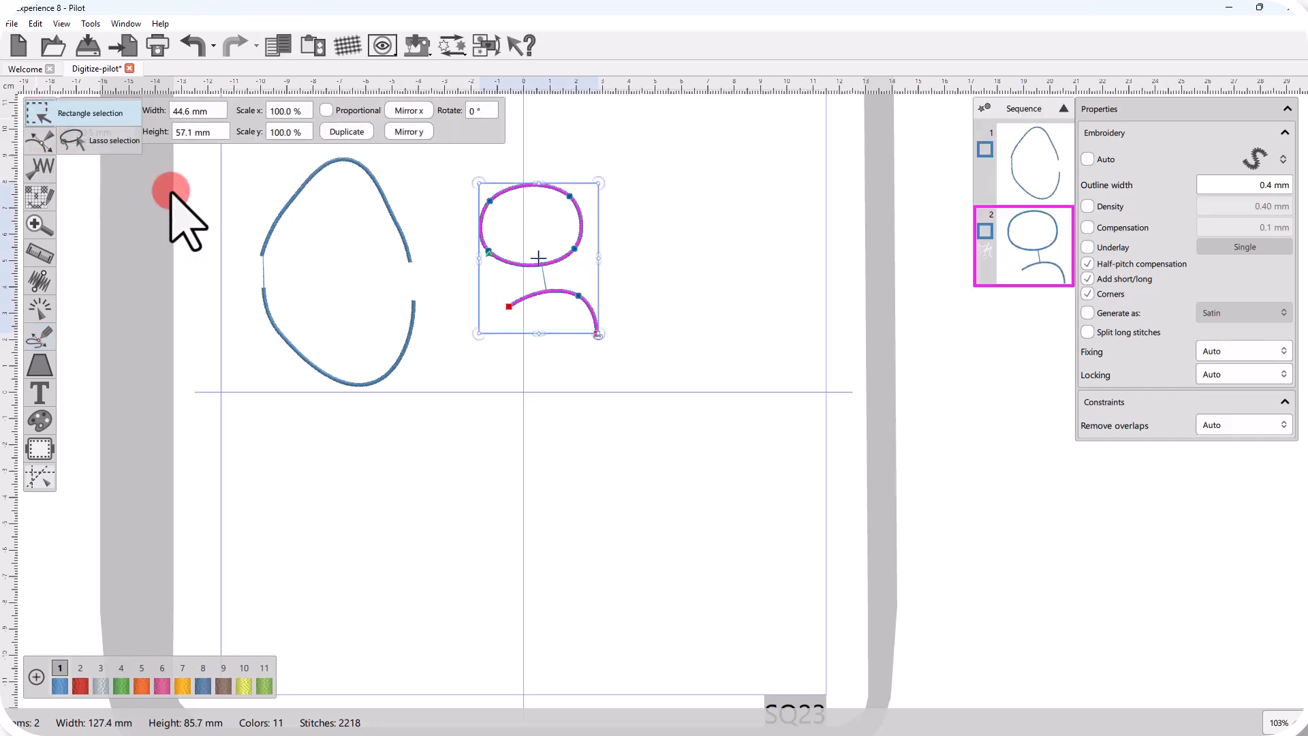
left_click(560, 377)
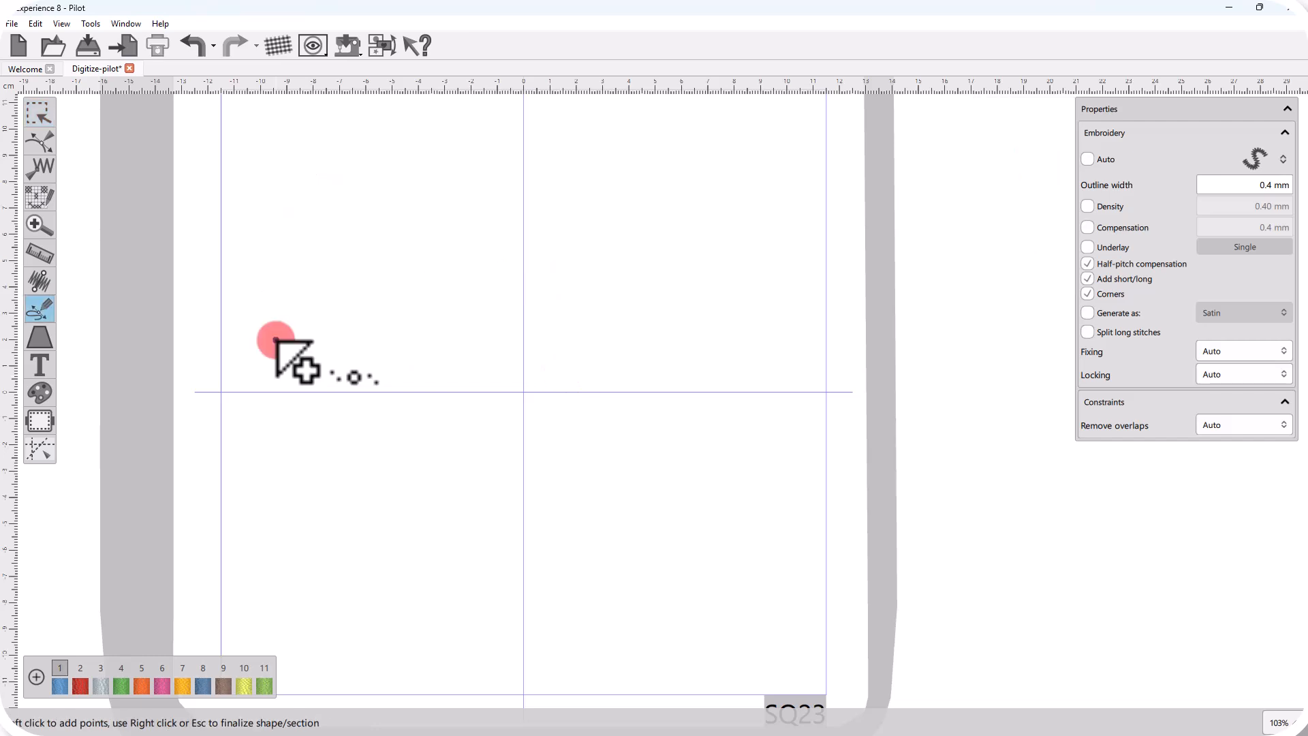
On the empty canvas, digitize a closed oval outline about 60 mm wide and 38 mm high in the hoop's upper-left quarter.
left_click(270, 220)
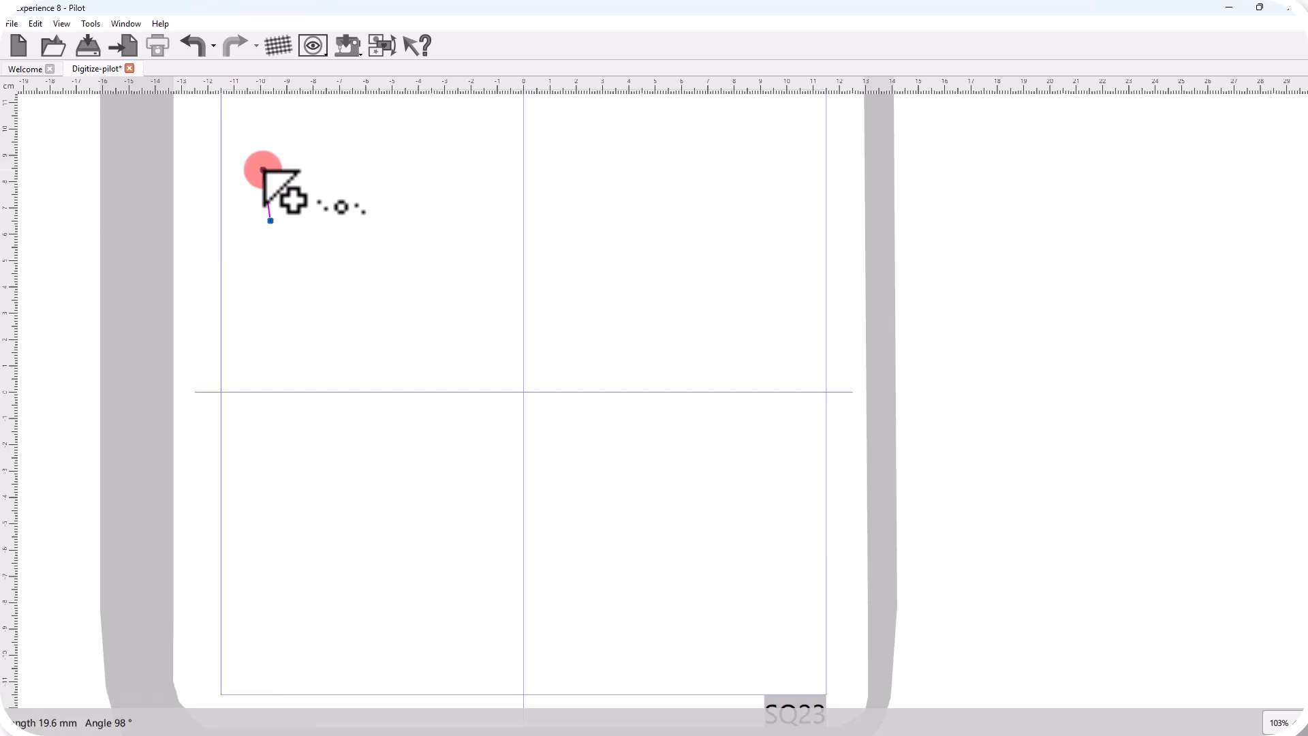
left_click(263, 169)
left_click(334, 150)
left_click(415, 216)
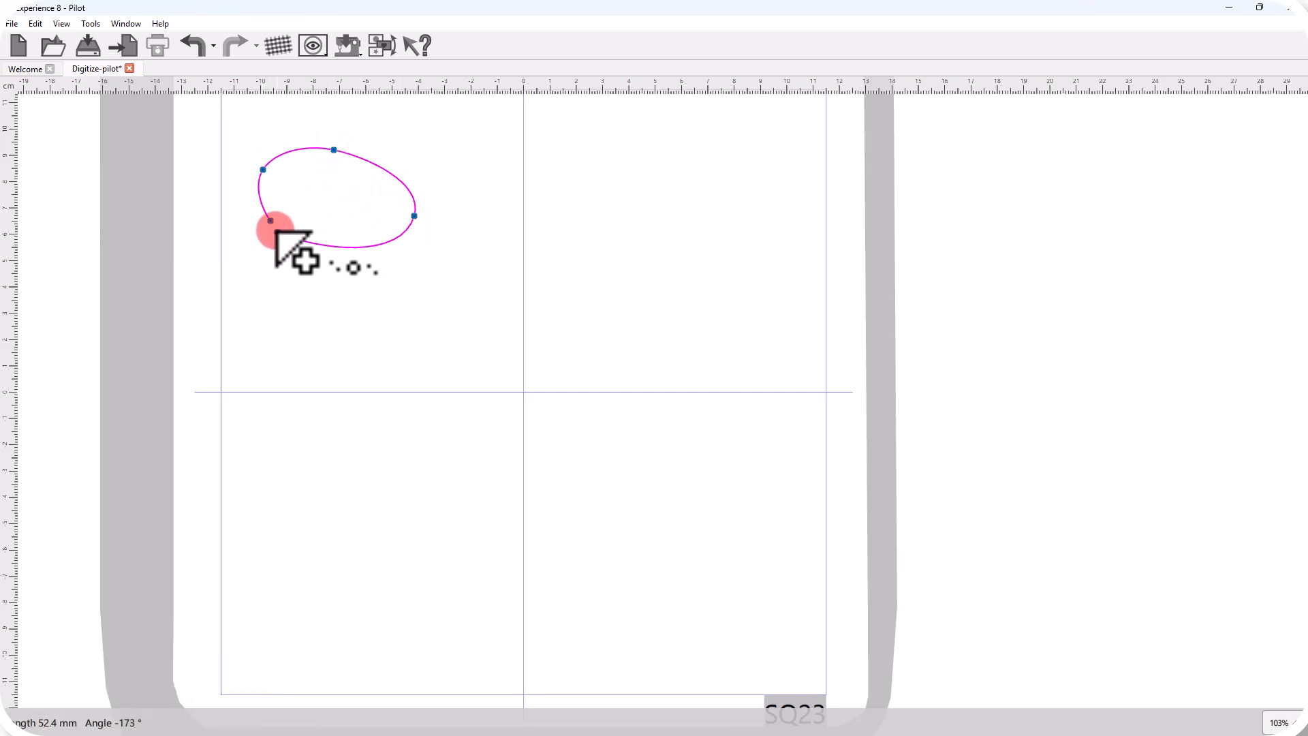
left_click(271, 221)
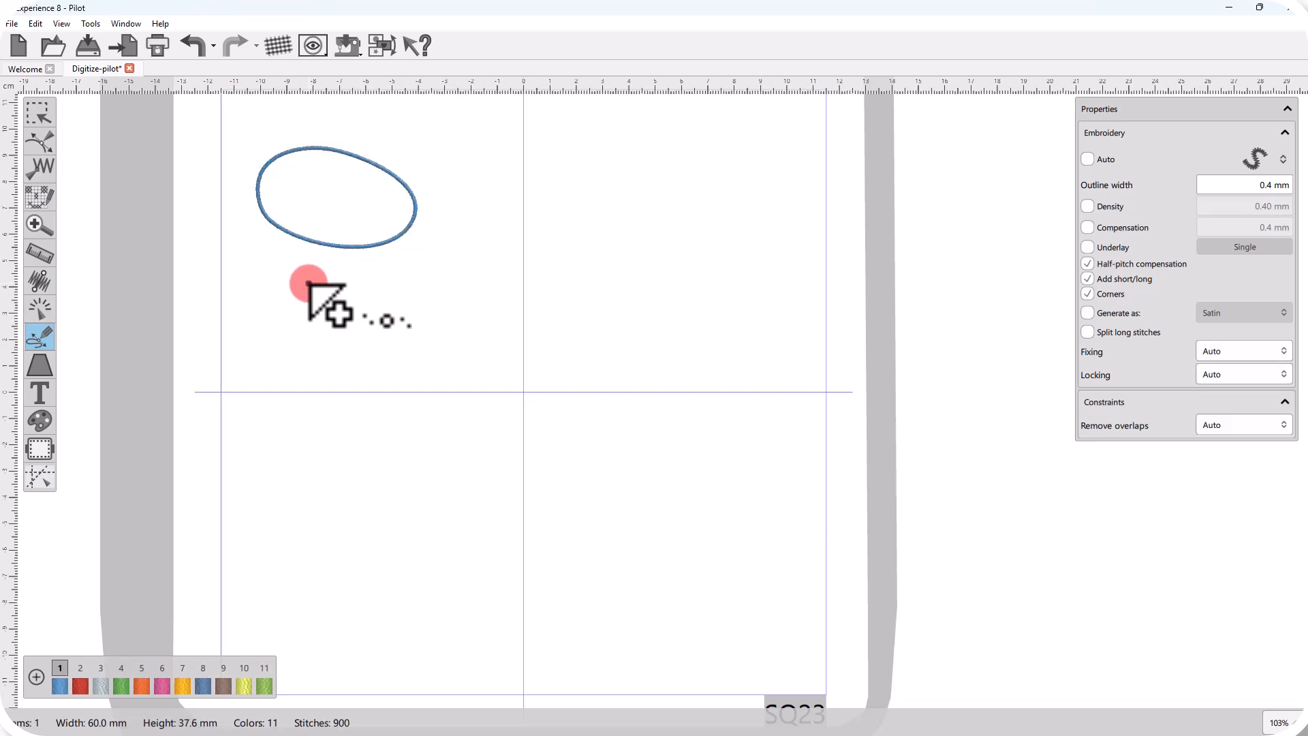
Start an open line beside the oval with smooth curve points and continue it with zigzag straight segments between corner points.
left_click(457, 265)
left_click(480, 191)
left_click(495, 255)
left_click(509, 223)
key("shift")
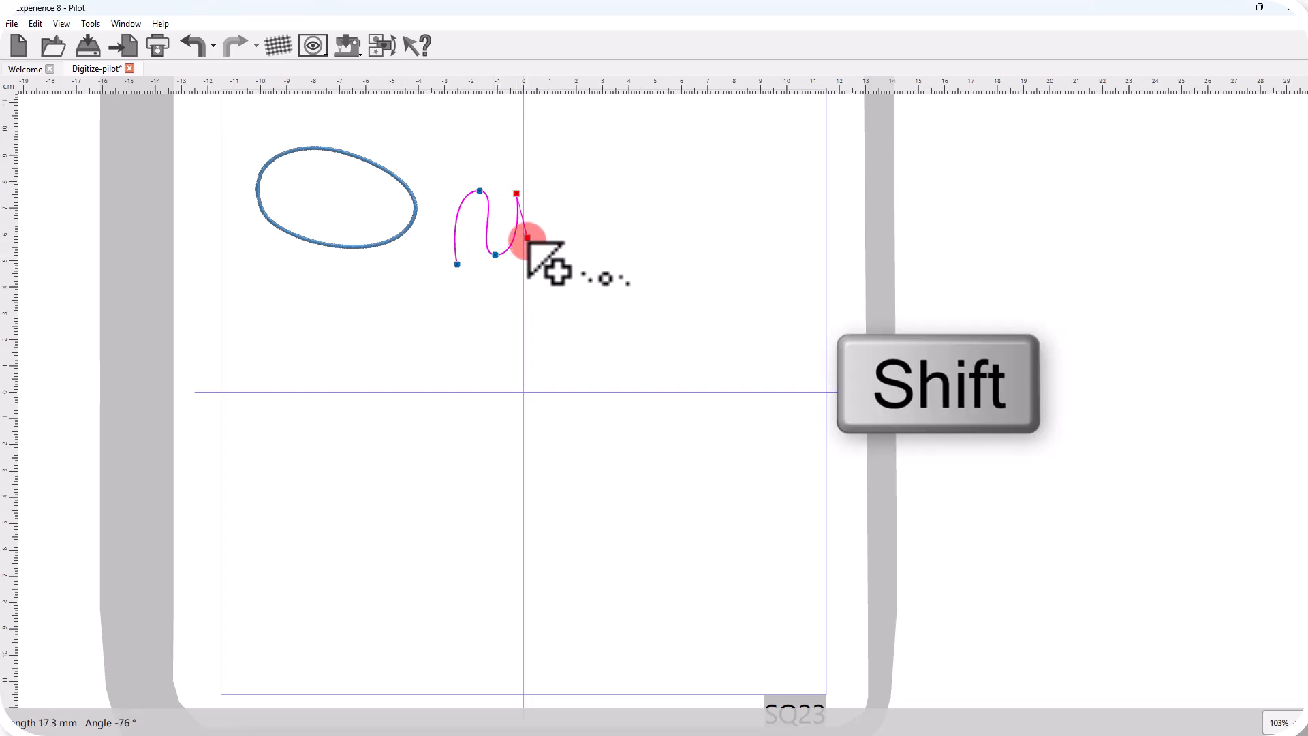
left_click(529, 266, "shift")
left_click(554, 182, "shift")
left_click(565, 198, "shift")
left_click(564, 258, "shift")
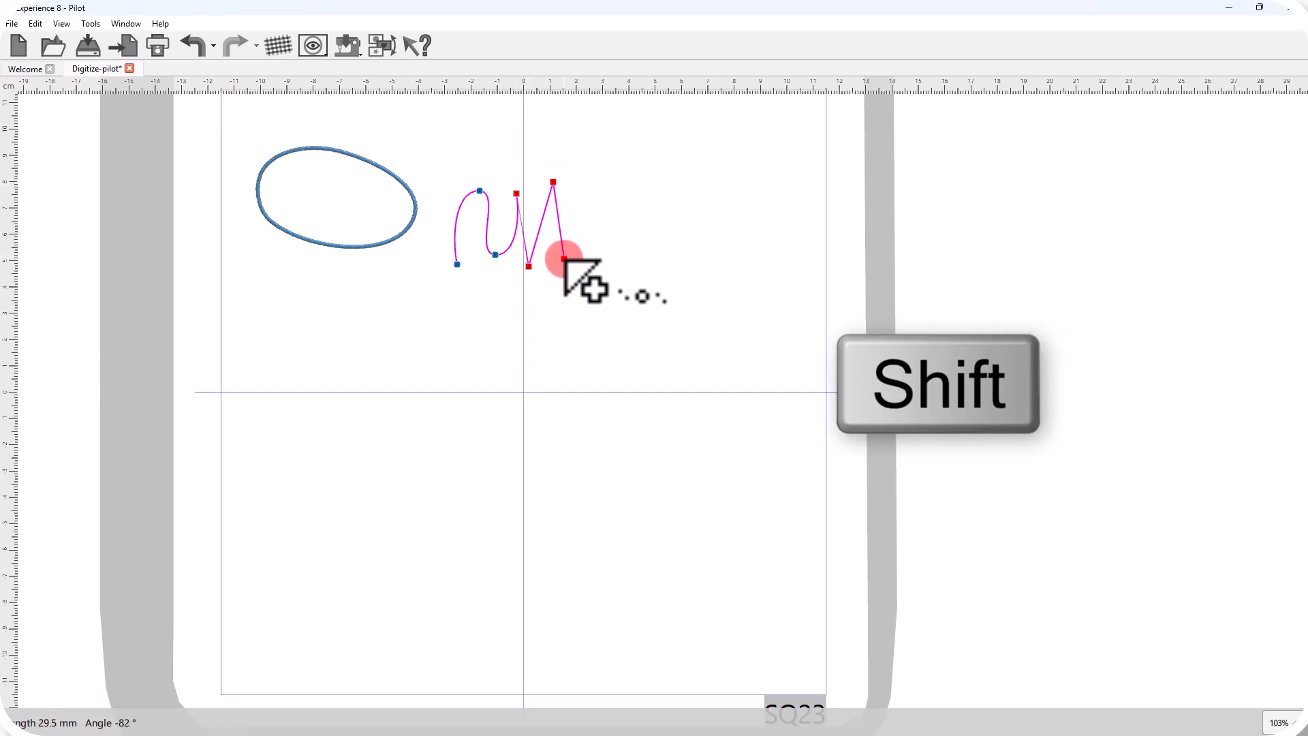
Extend the zigzag line with smooth waves and a straight end segment, and delete its points back to the first one.
left_click(578, 180)
left_click(612, 259)
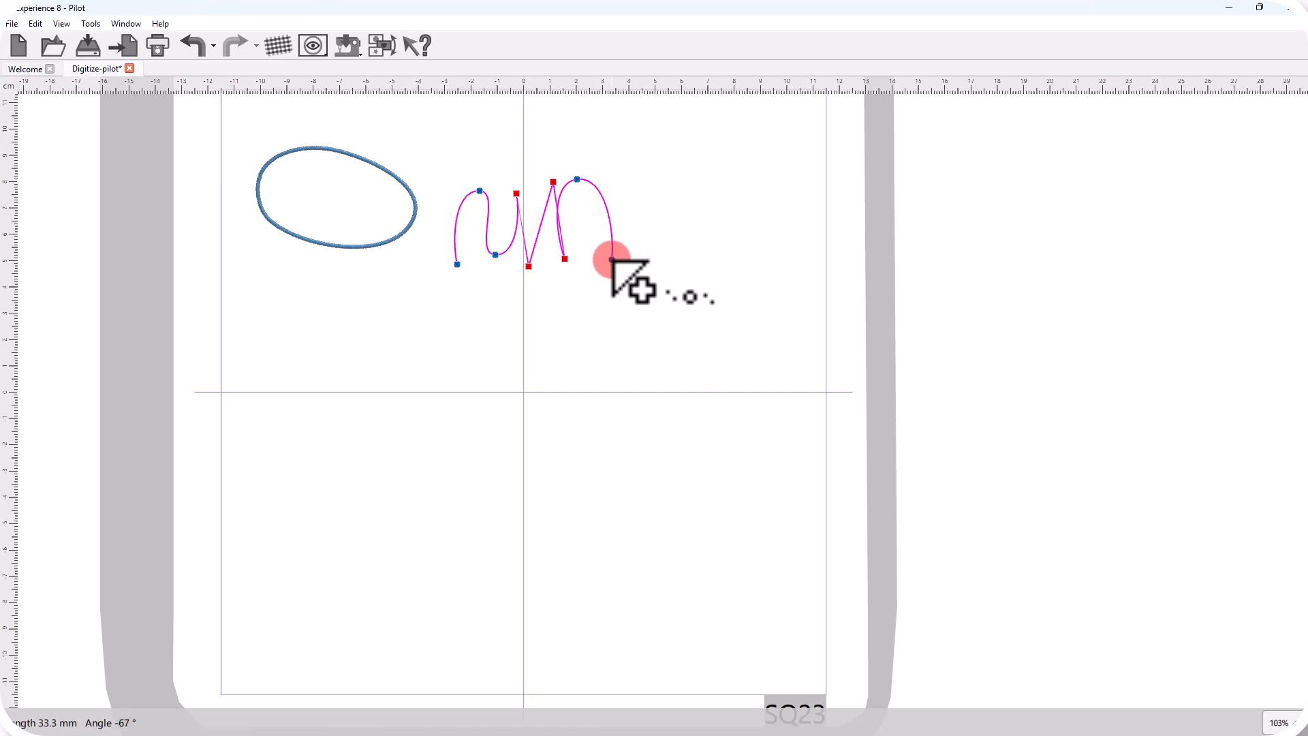
left_click(628, 176, "shift")
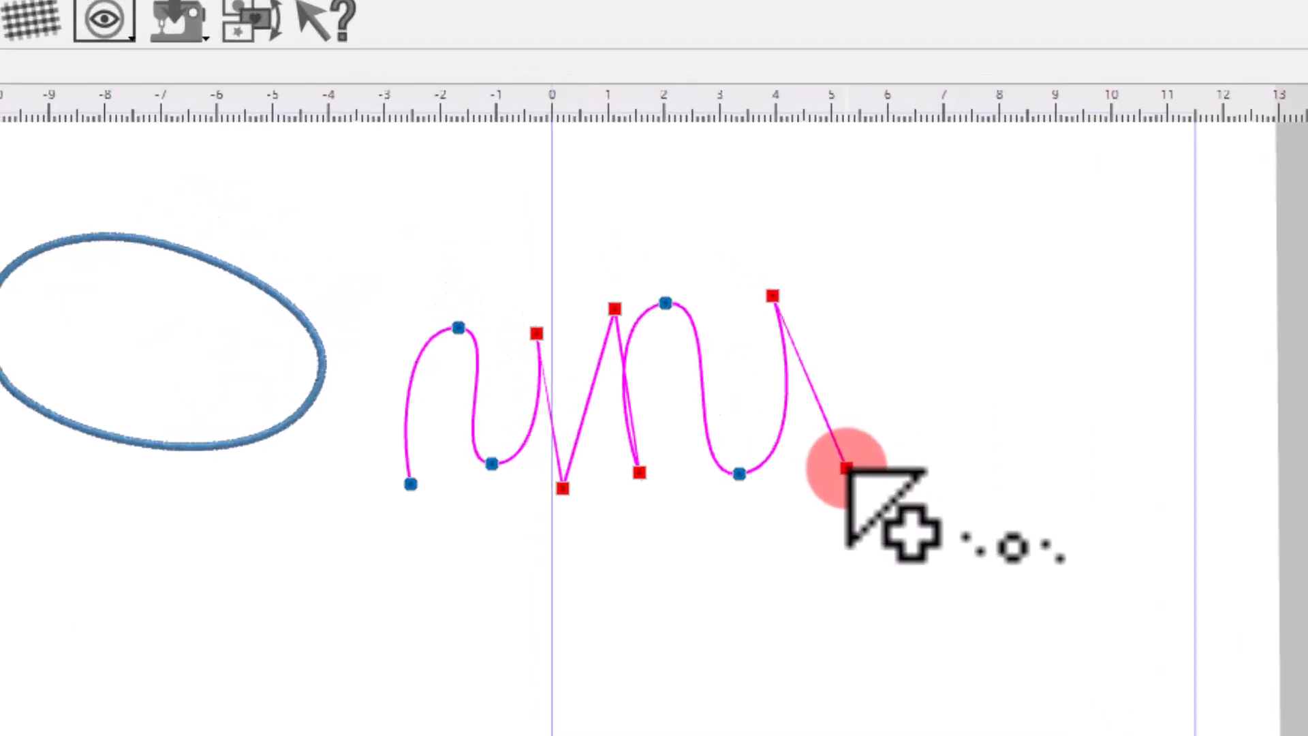
left_click(669, 262, "shift")
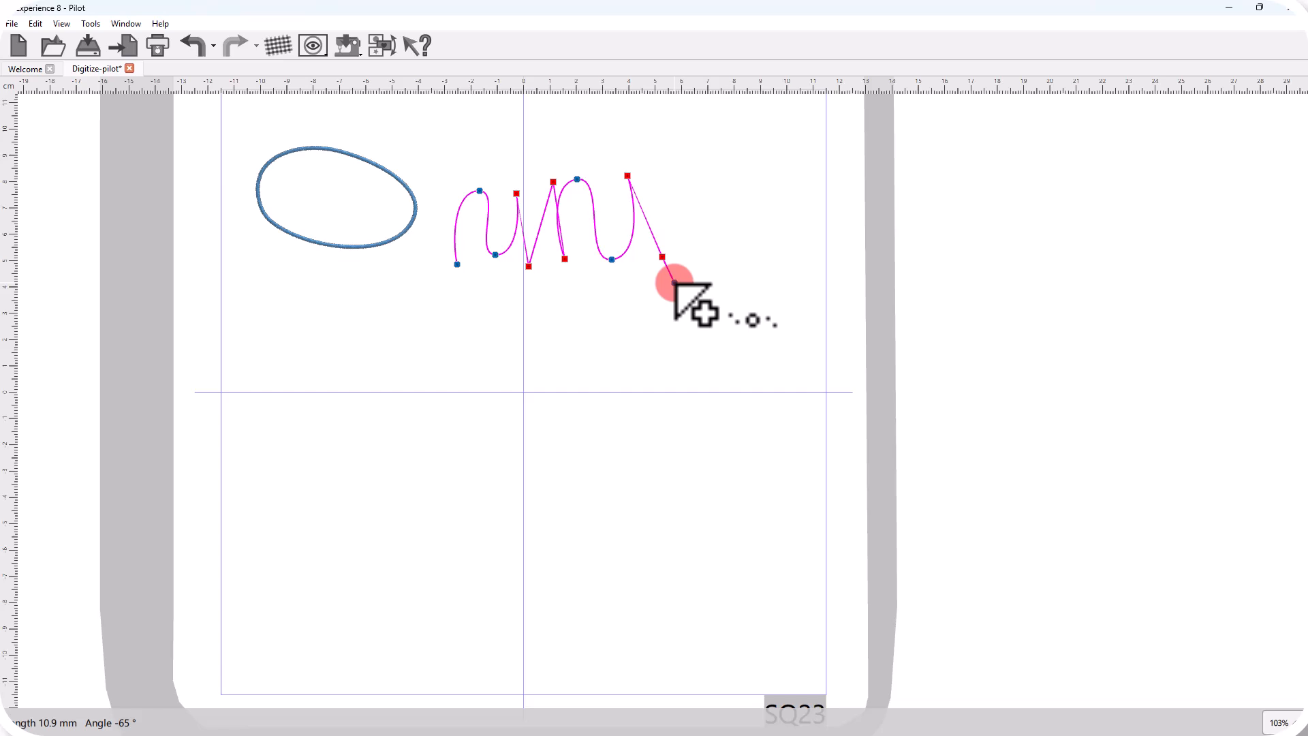
key("BackSpace")
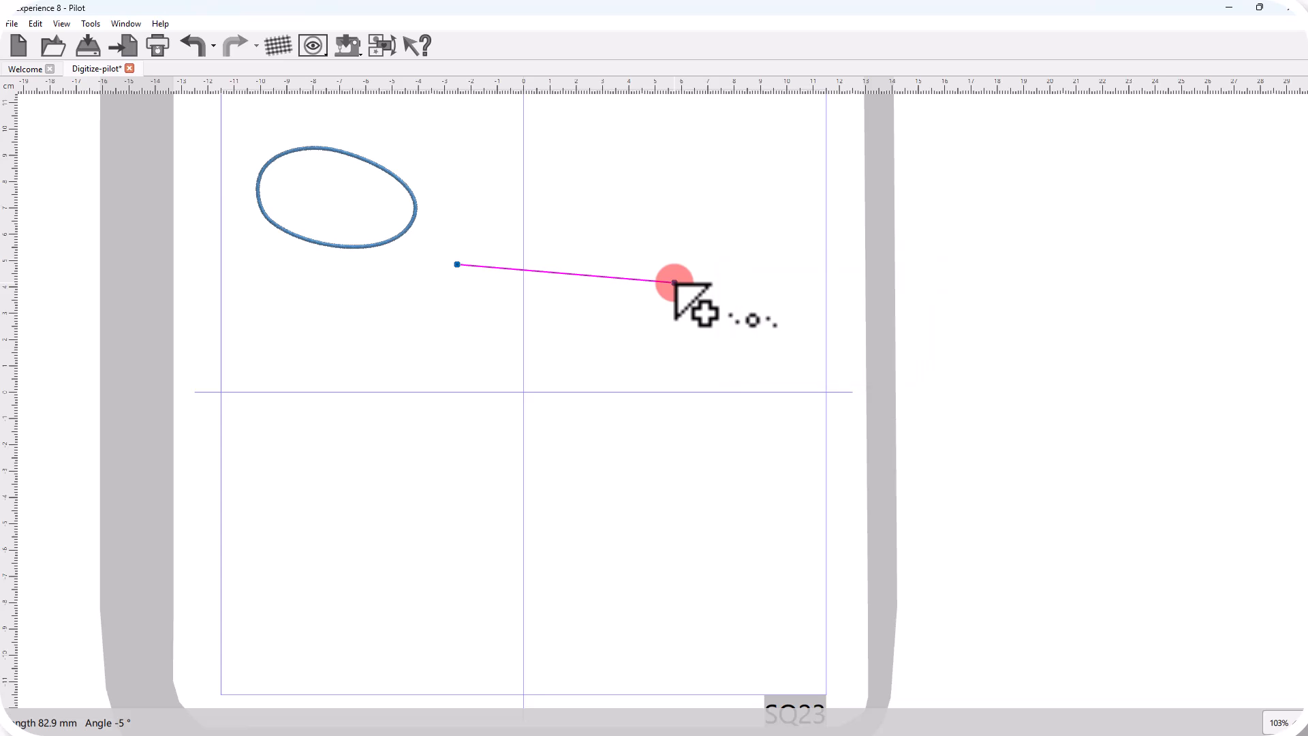
Digitize an open arch from the remaining point beside the oval and continue it from its end with a curve bending back underneath.
left_click(496, 198)
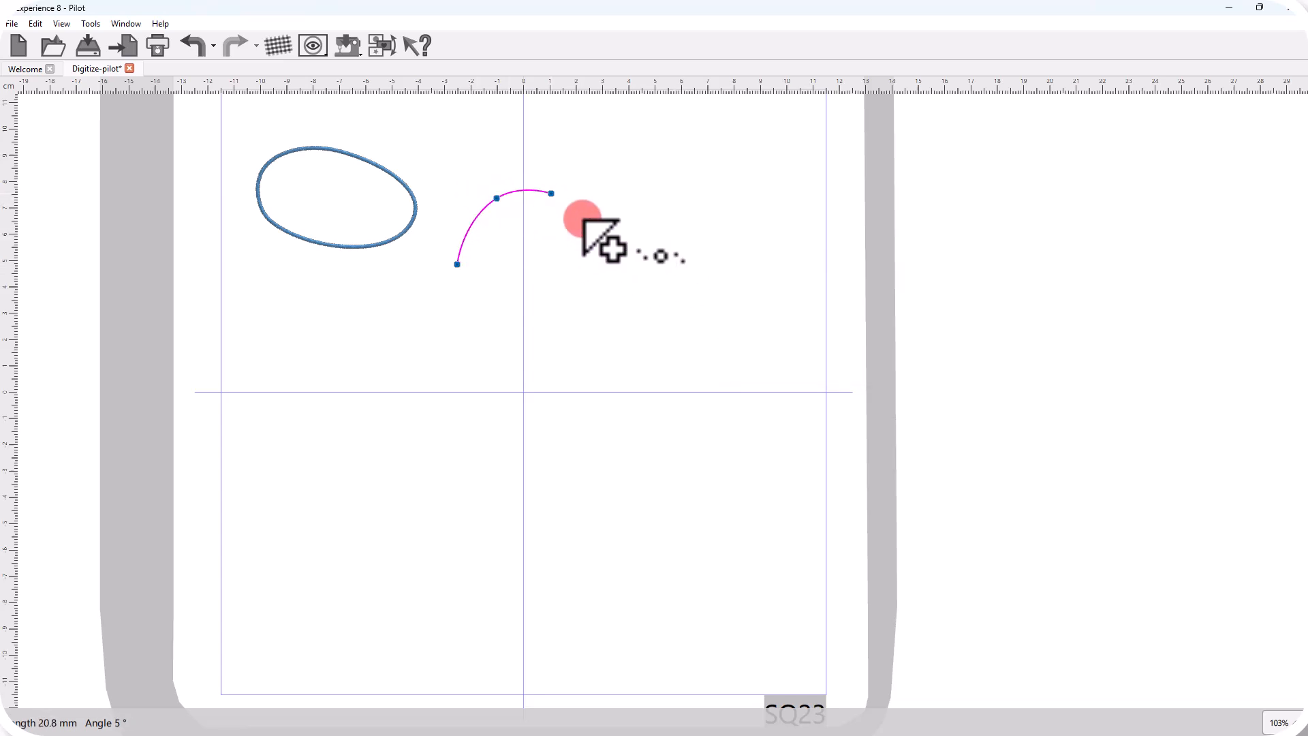
right_click(595, 259)
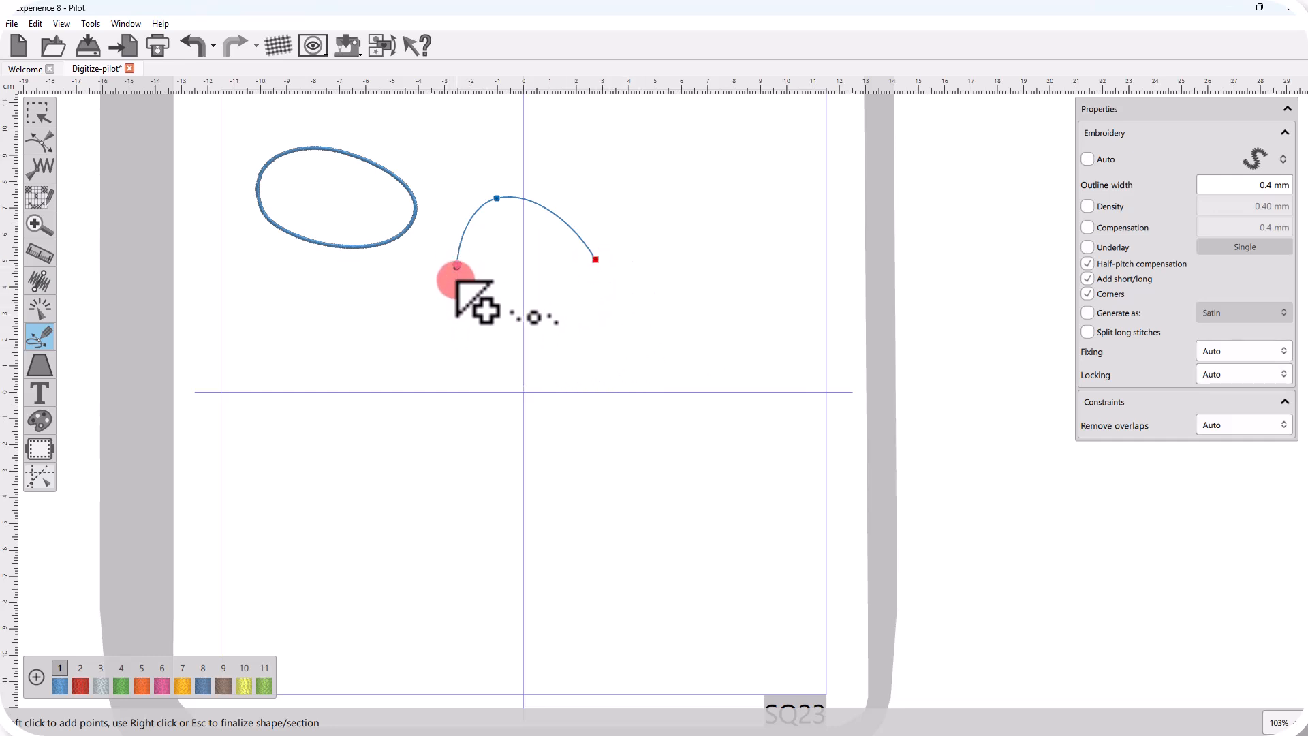
left_click(597, 260)
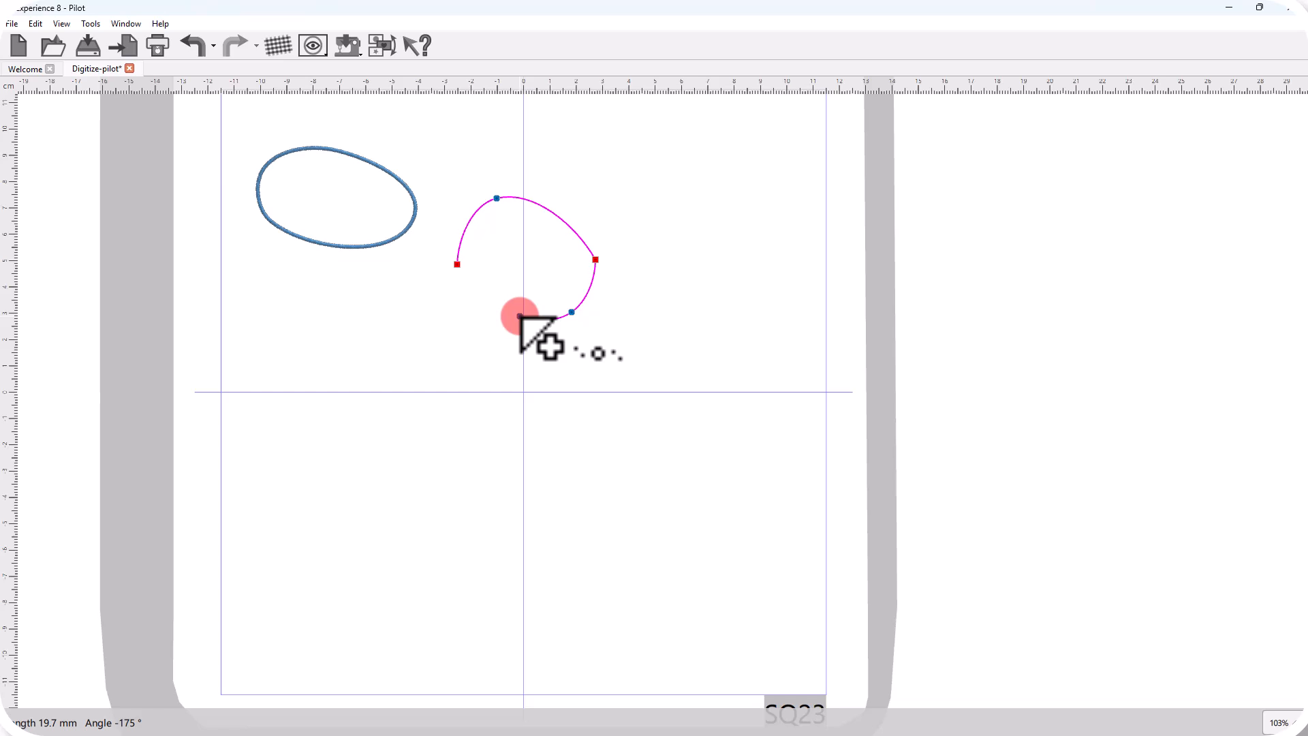
left_click(517, 313)
right_click(518, 313)
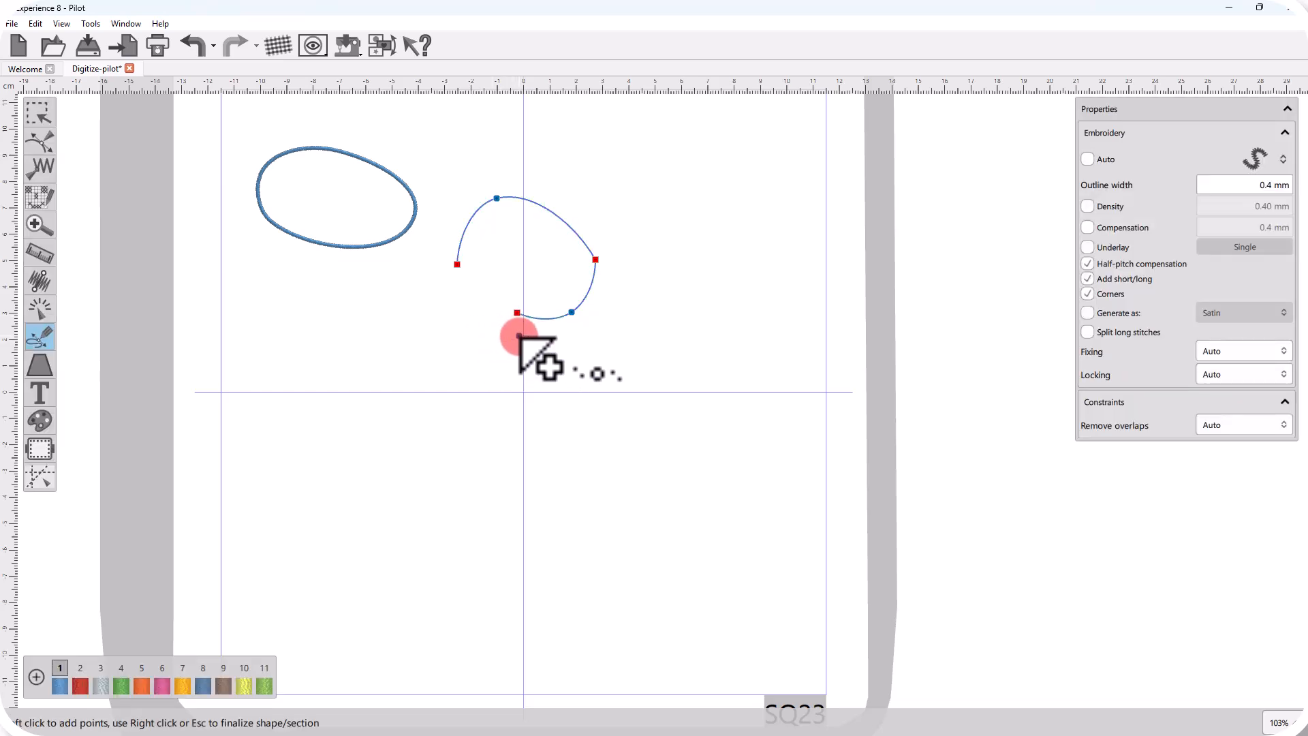
Continue the open curve from its end into an inner loop with corner points and one green point, and end the section.
left_click(518, 313)
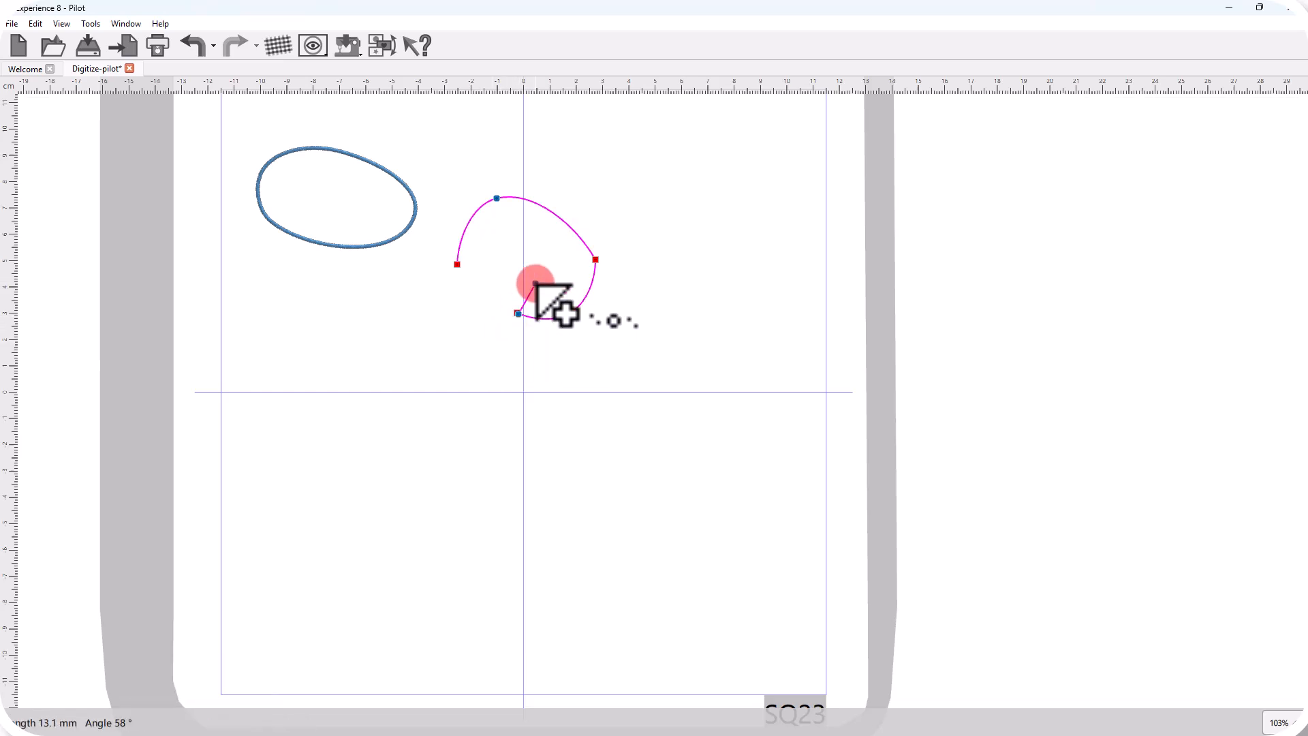
left_click(532, 247)
right_click(532, 246)
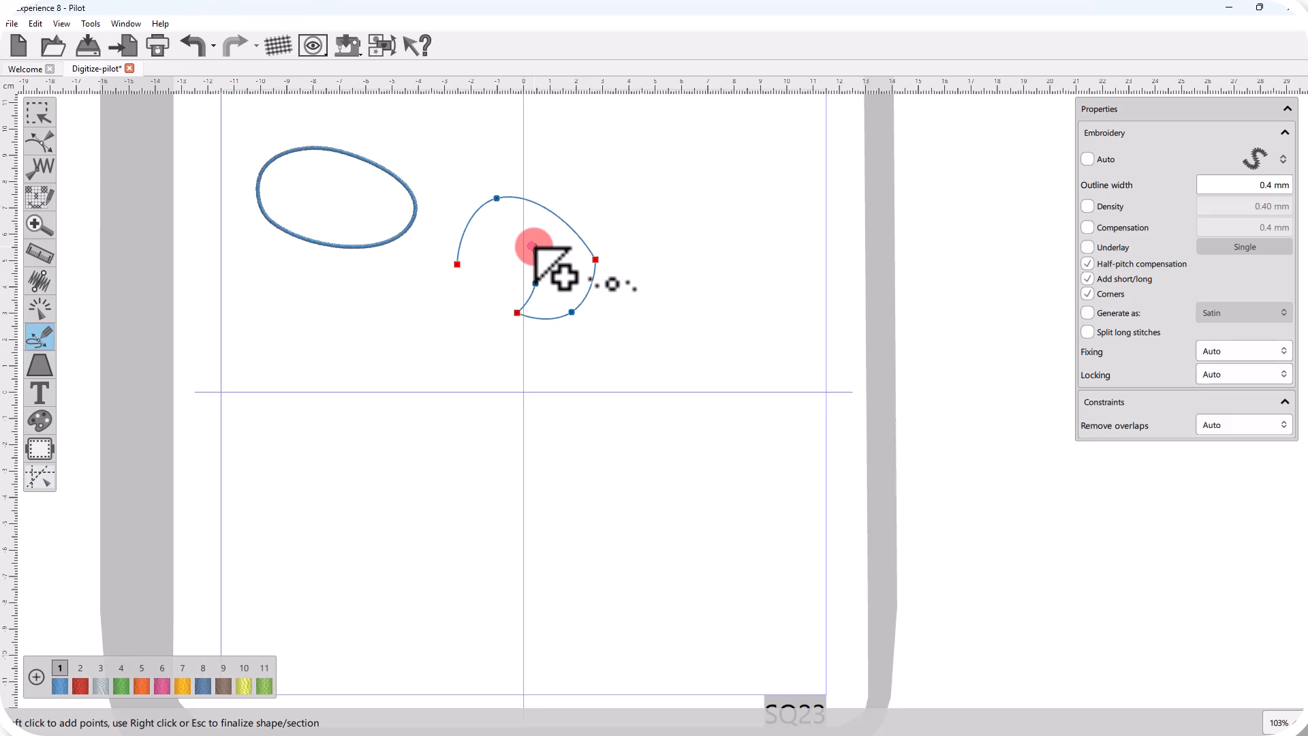
left_click(531, 247)
left_click(491, 272)
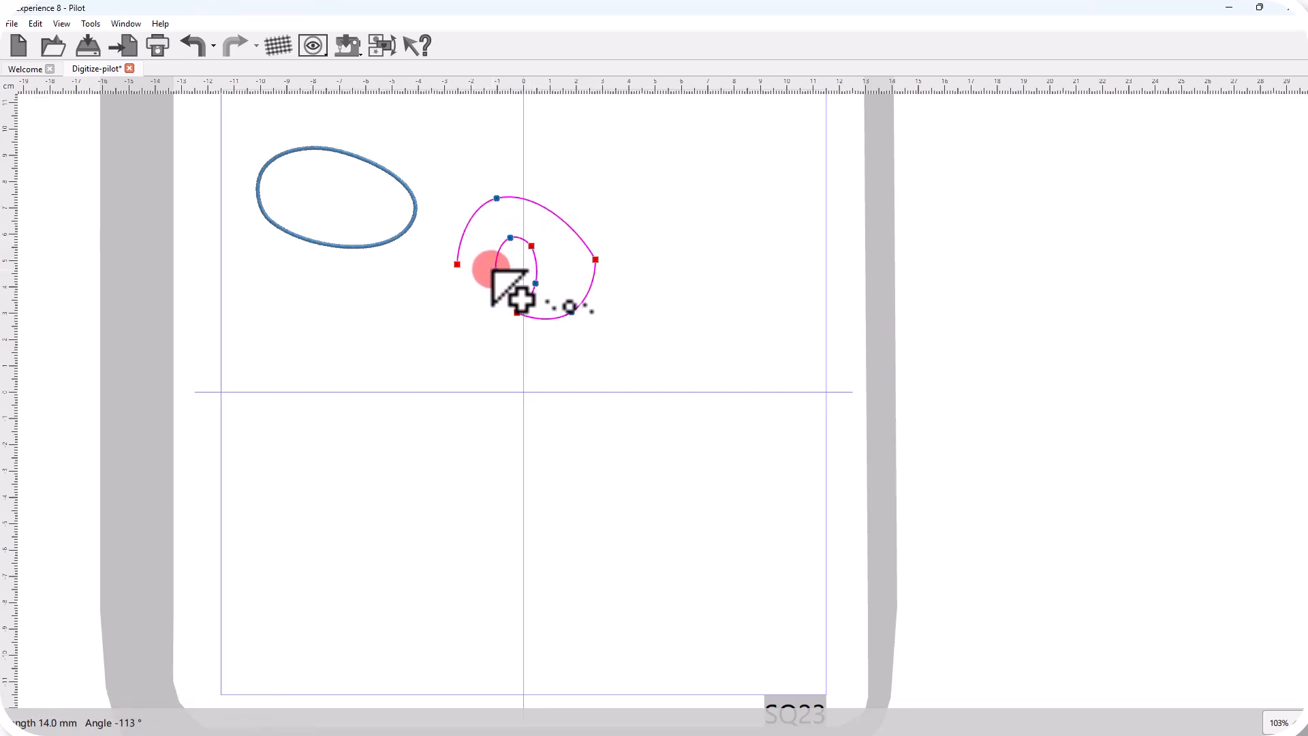
mouse_move(492, 271)
left_mouse_down()
mouse_move(491, 293)
mouse_move(459, 304)
mouse_move(483, 289)
left_mouse_up()
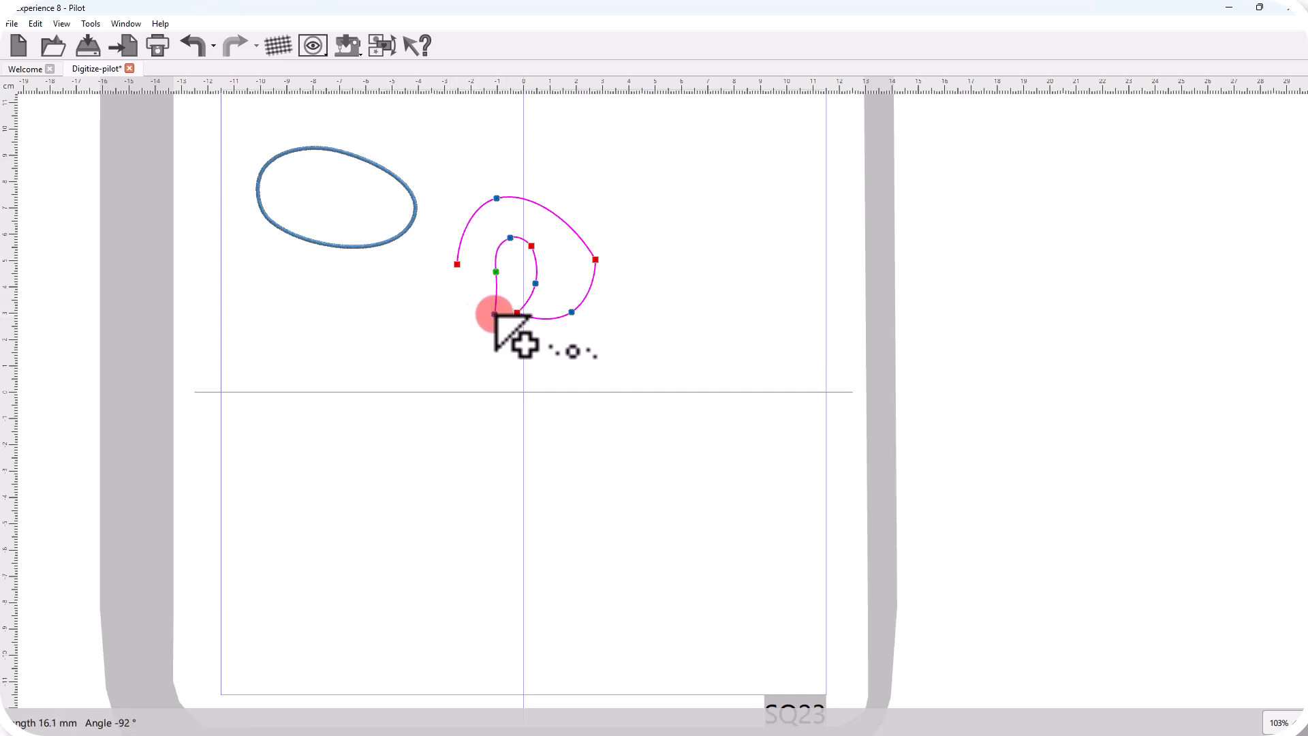
right_click(496, 315)
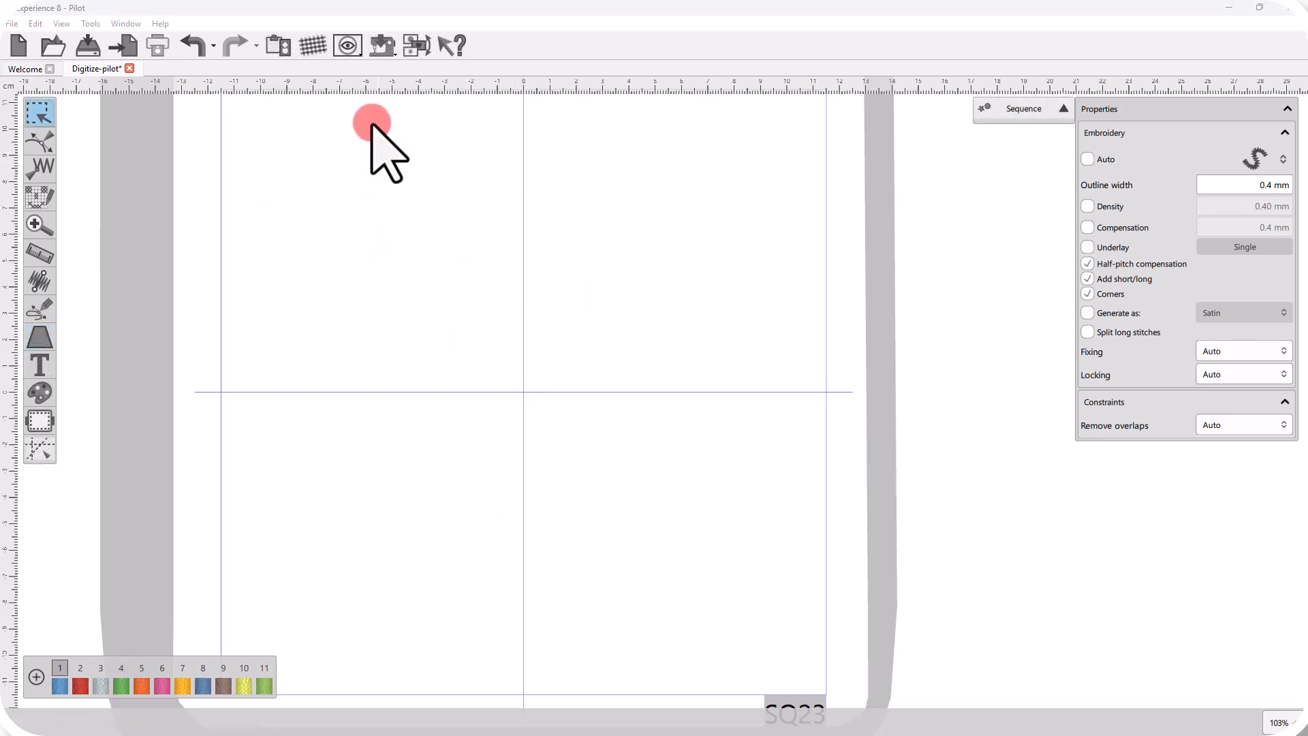
Show the grid over the hoop area and turn on snapping to it.
left_click(347, 45)
mouse_move(392, 186)
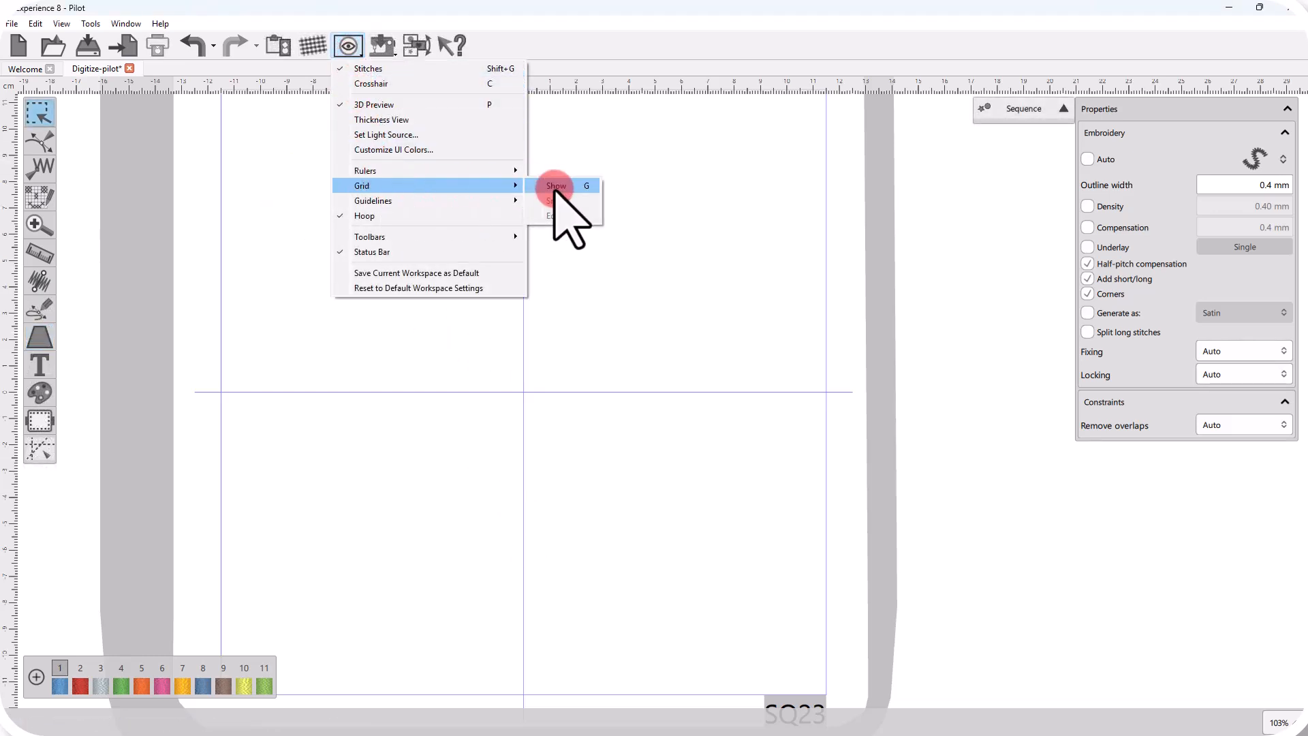
left_click(549, 191)
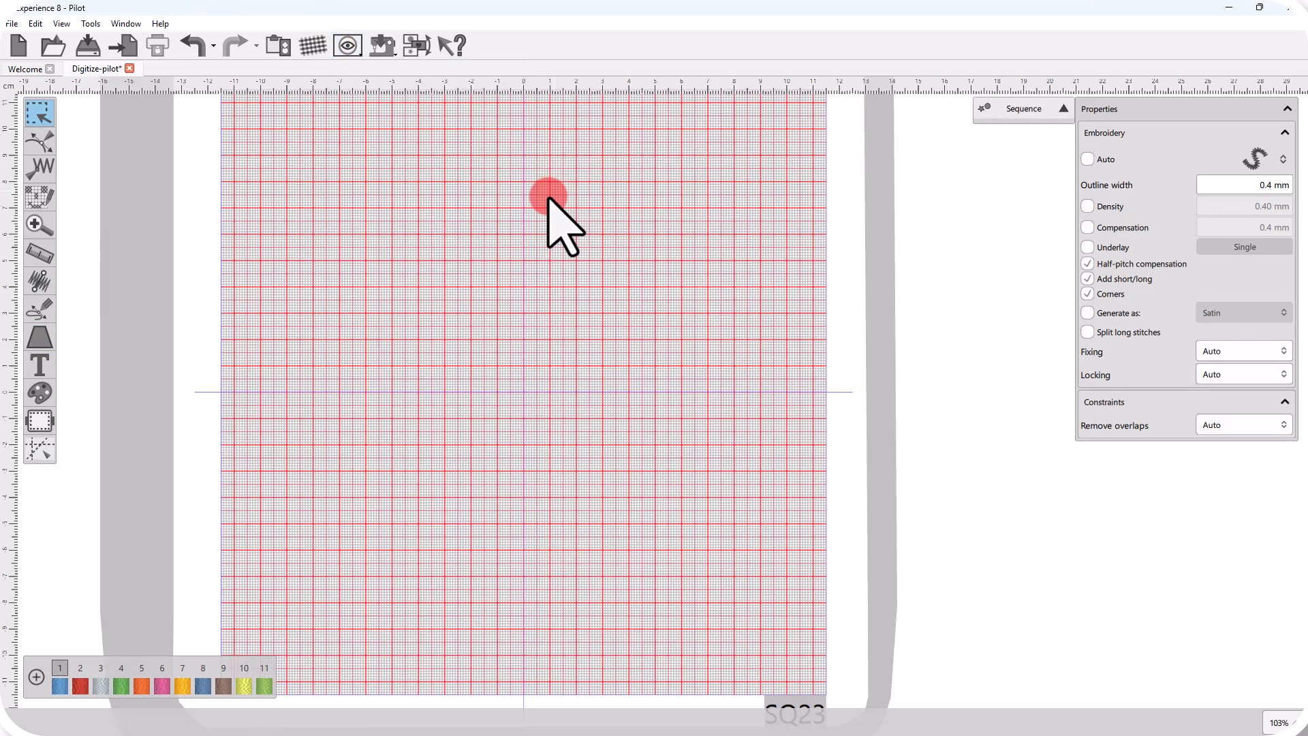
left_click(349, 45)
mouse_move(443, 184)
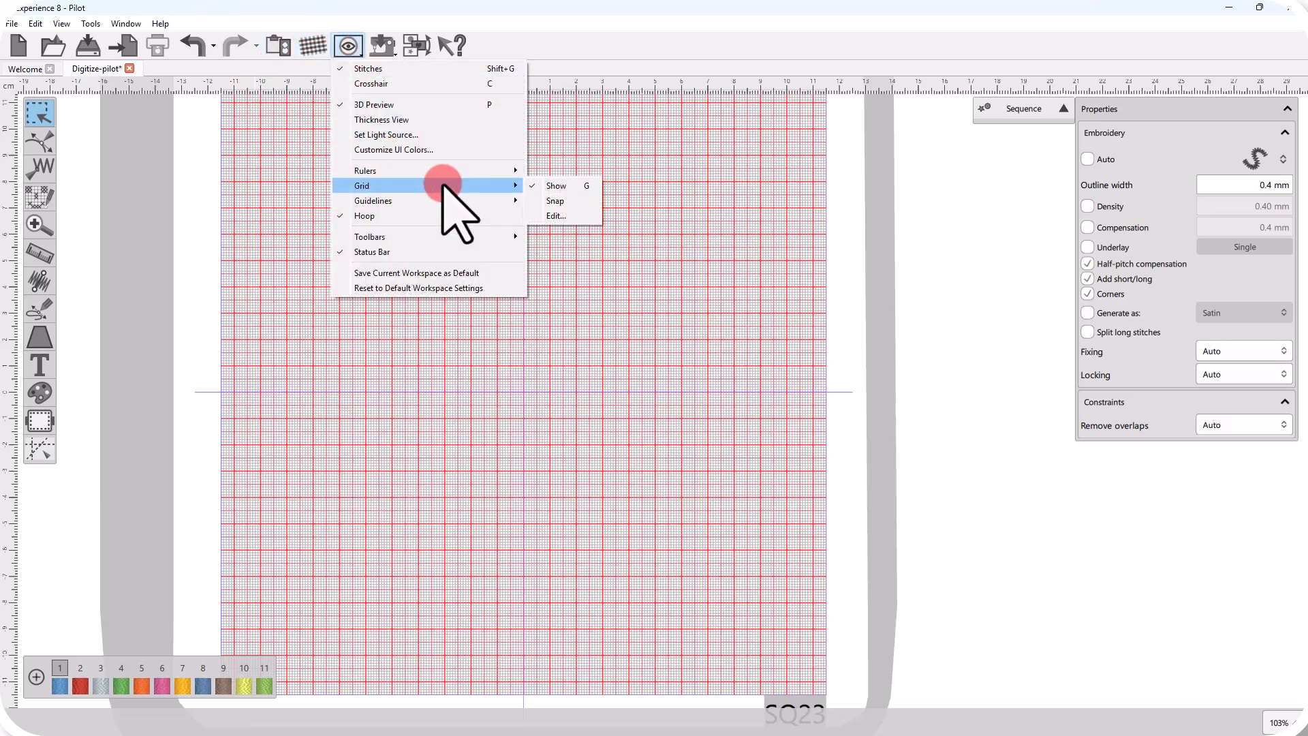
left_click(559, 202)
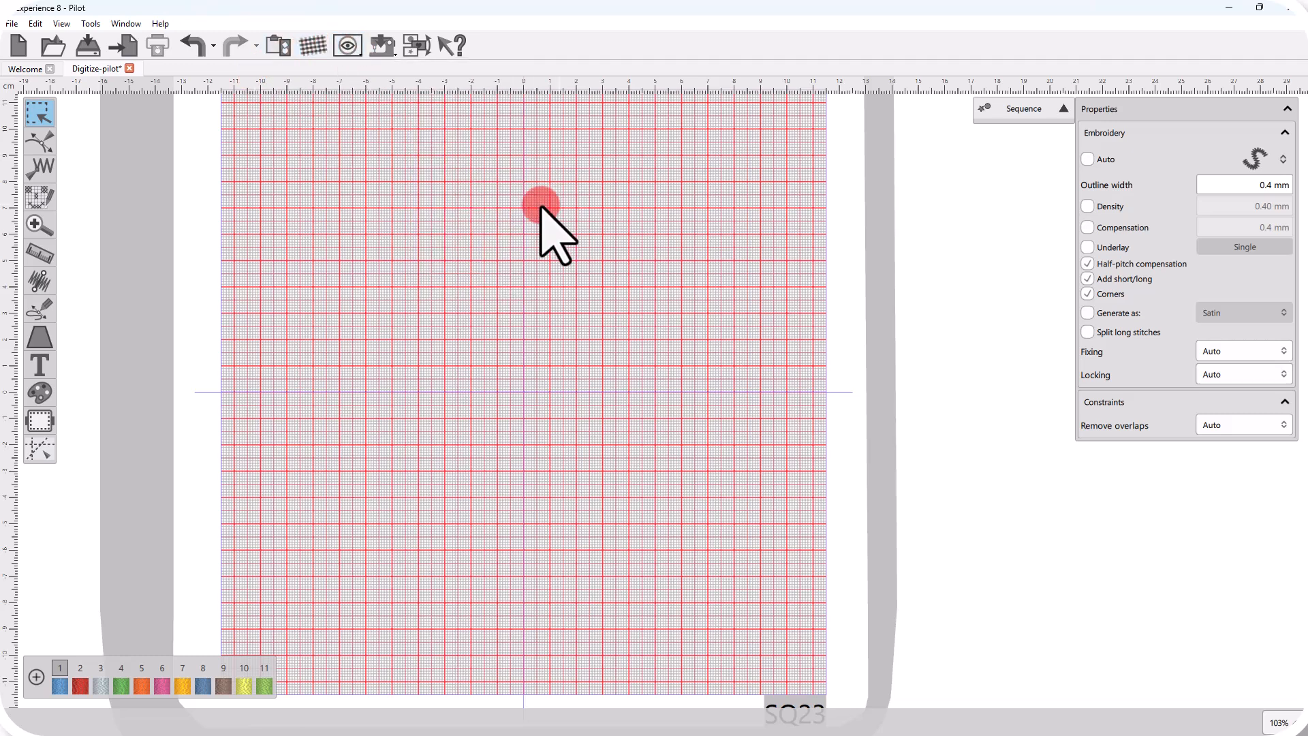
Digitize an open wave of grid-snapped smooth points near the upper left of the hoop, about 5 mm high with crests 10 mm apart.
left_click(39, 309)
scroll(296, 218, "up", 5)
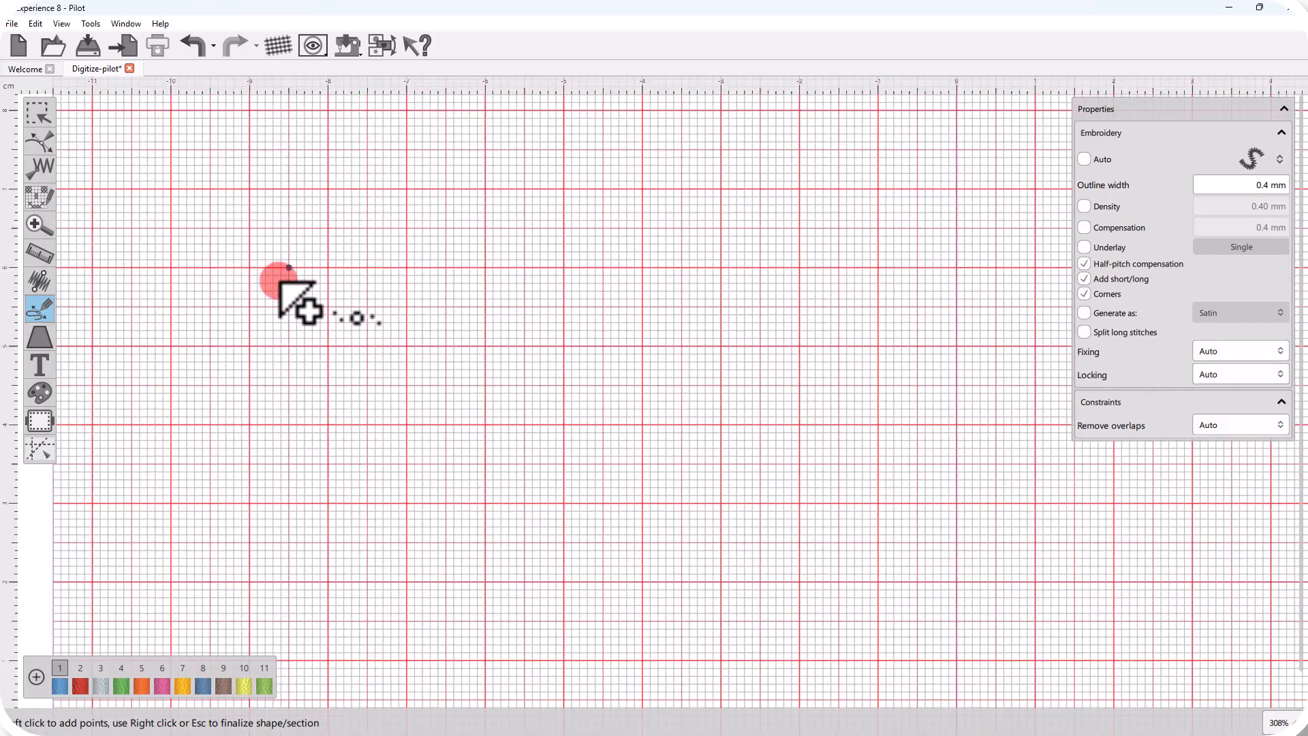
left_click(288, 233)
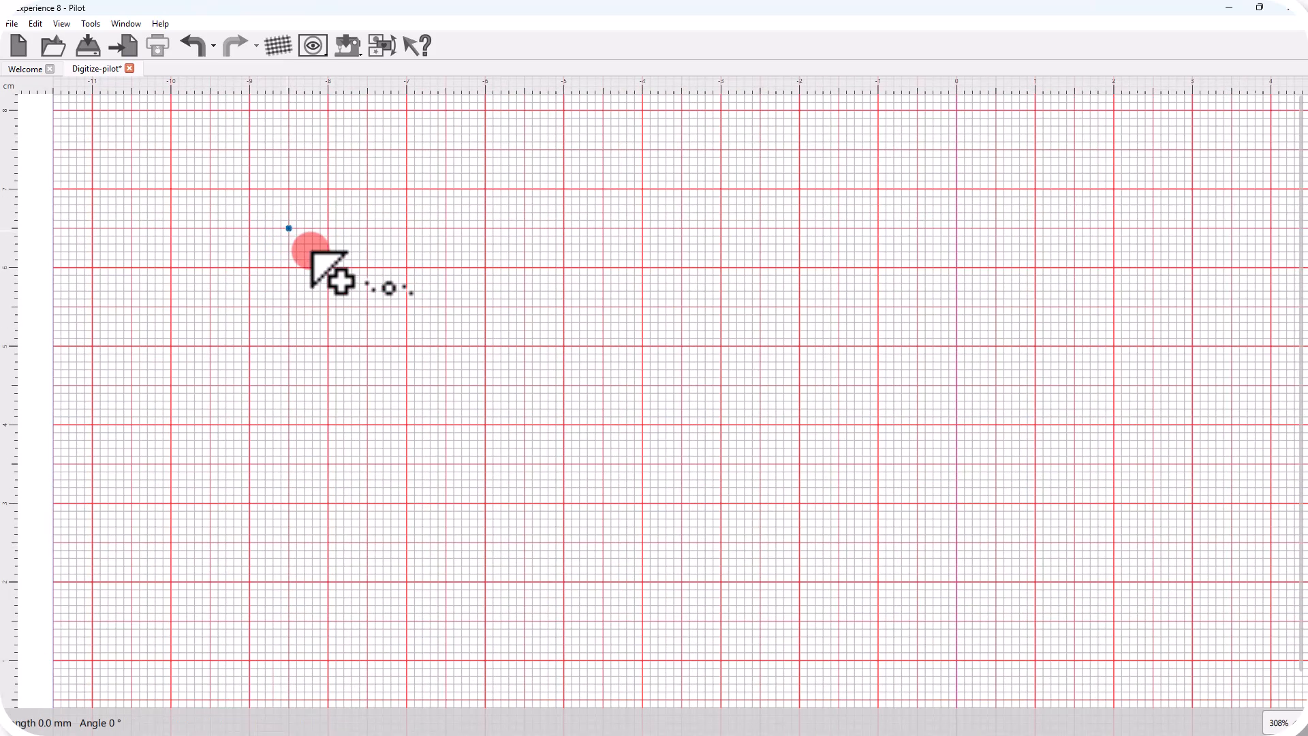
left_click(328, 189)
left_click(369, 229)
left_click(407, 189)
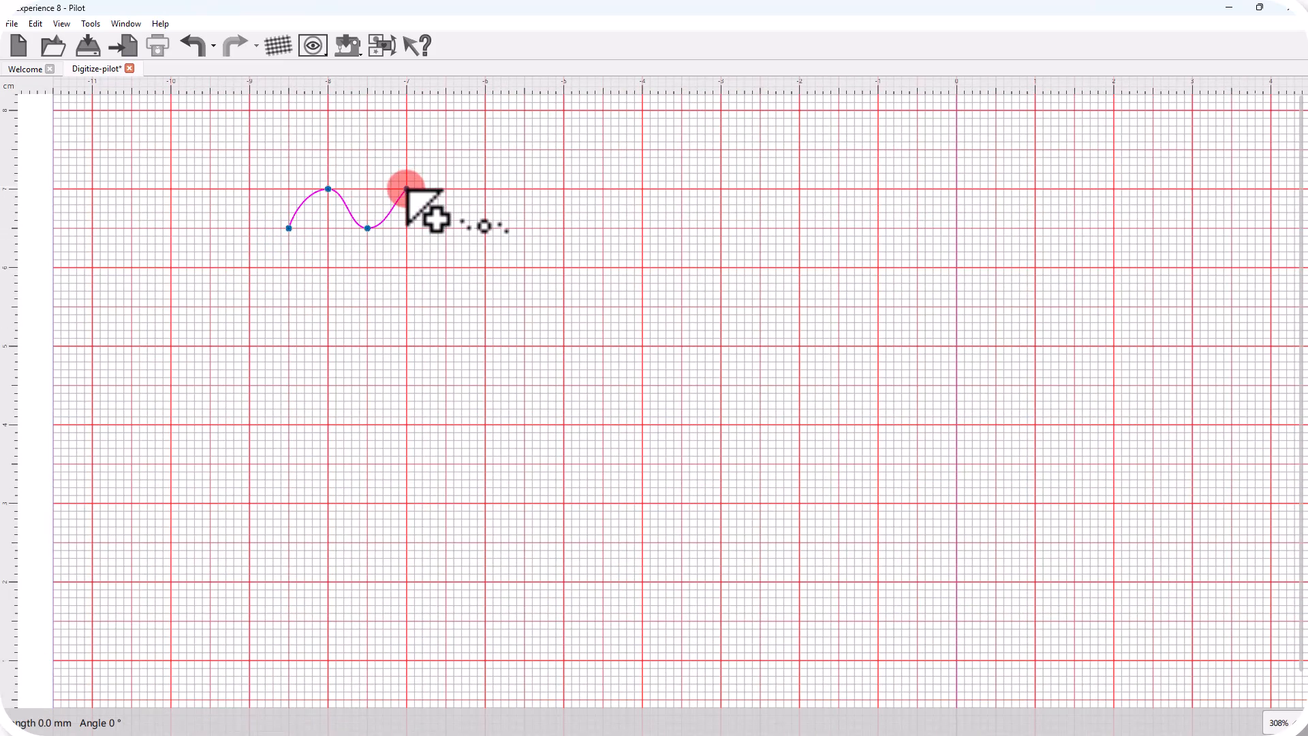
left_click(446, 228)
left_click(486, 188)
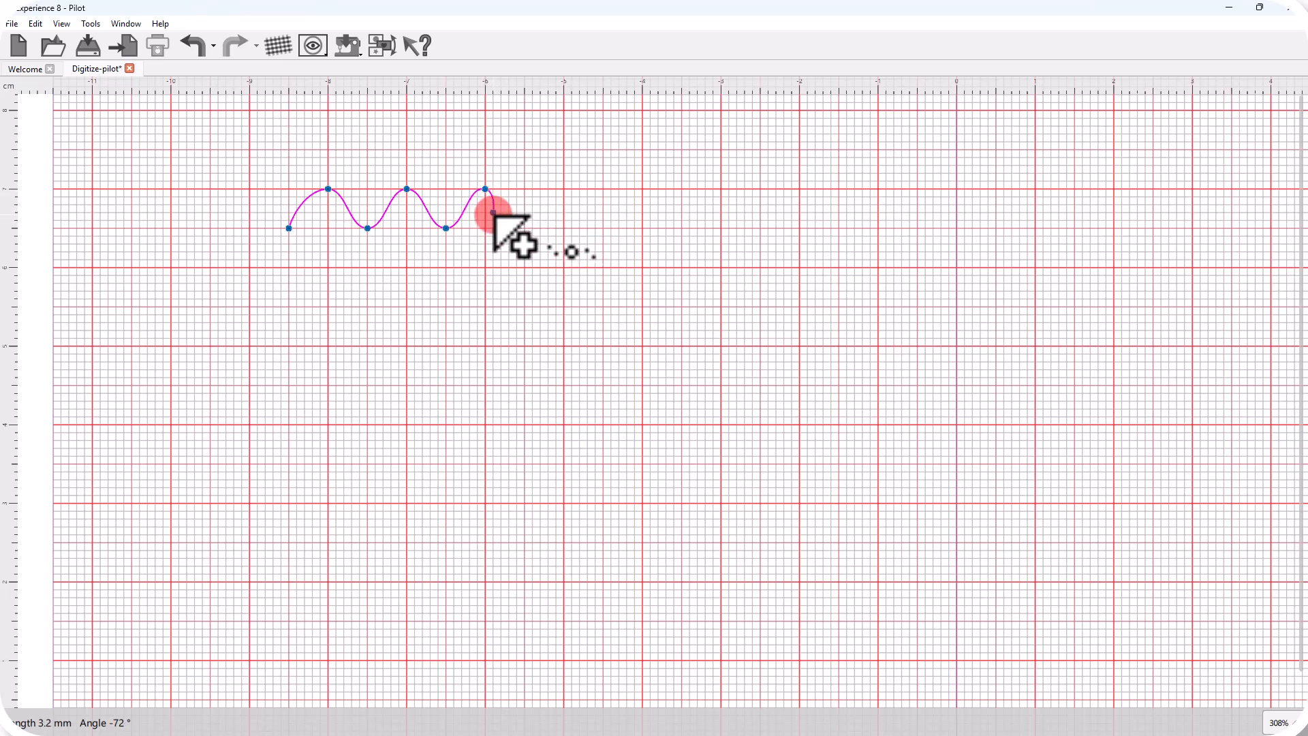
Extend the wave with three points placed with snapping temporarily suspended, and finalize the shape.
key("alt")
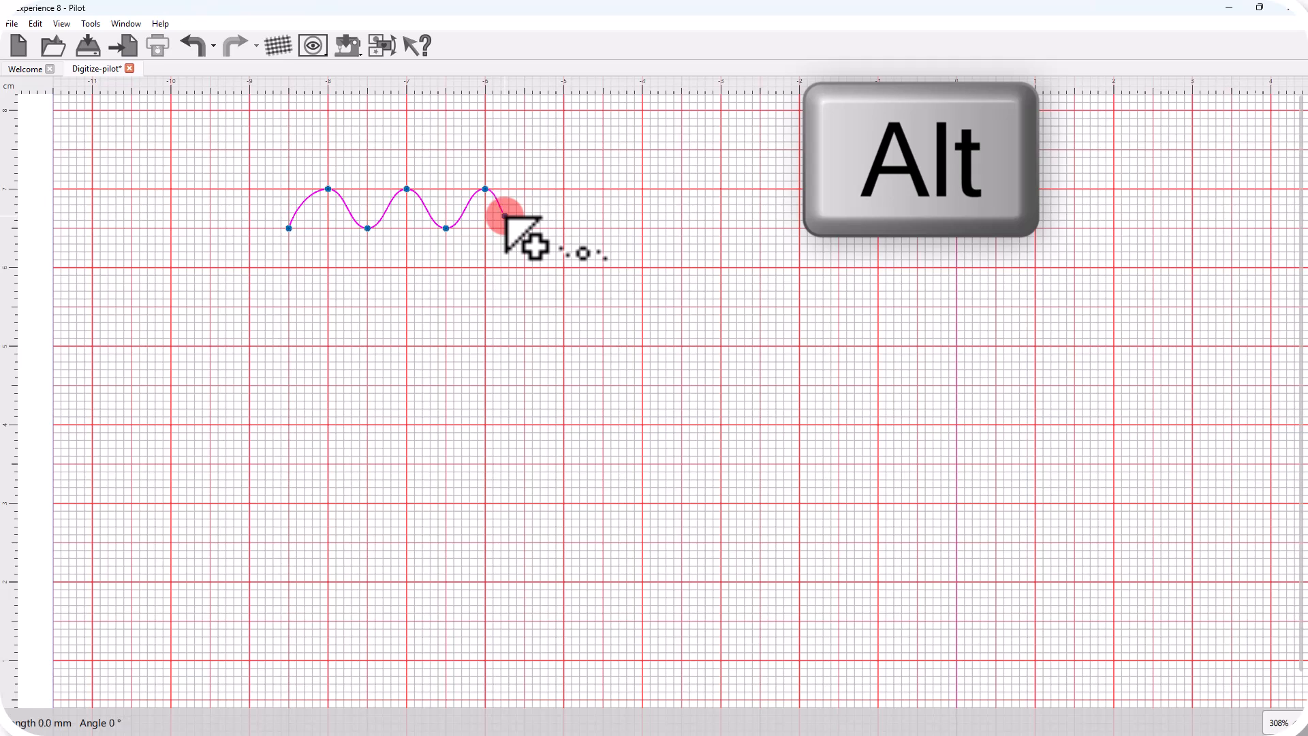
left_click(536, 218)
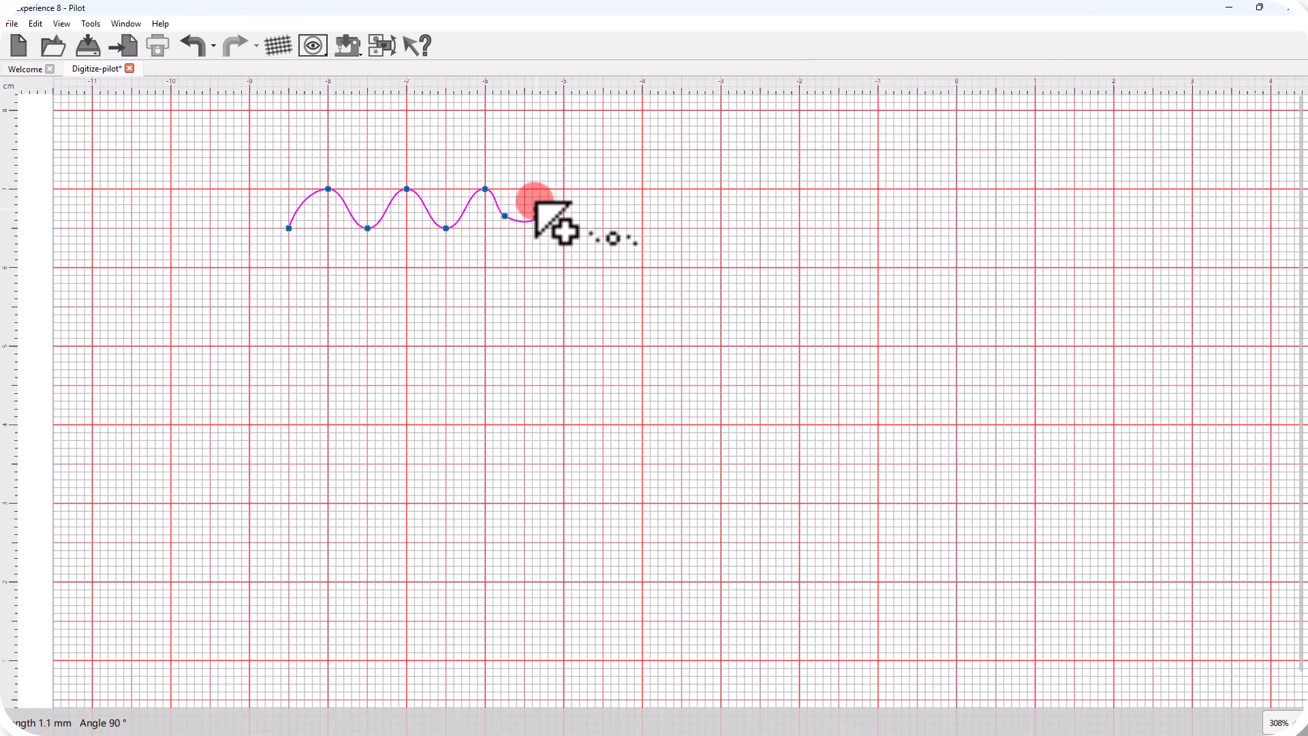
left_click(551, 195)
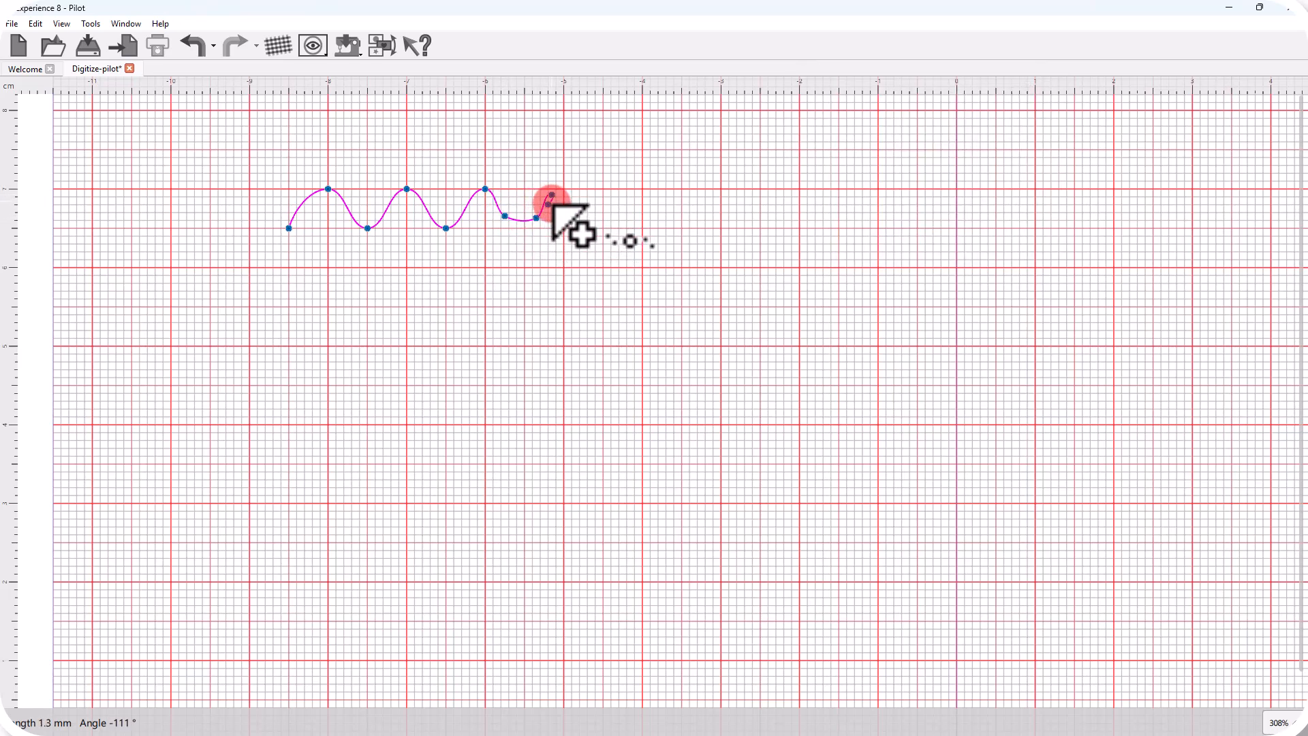
right_click(552, 208)
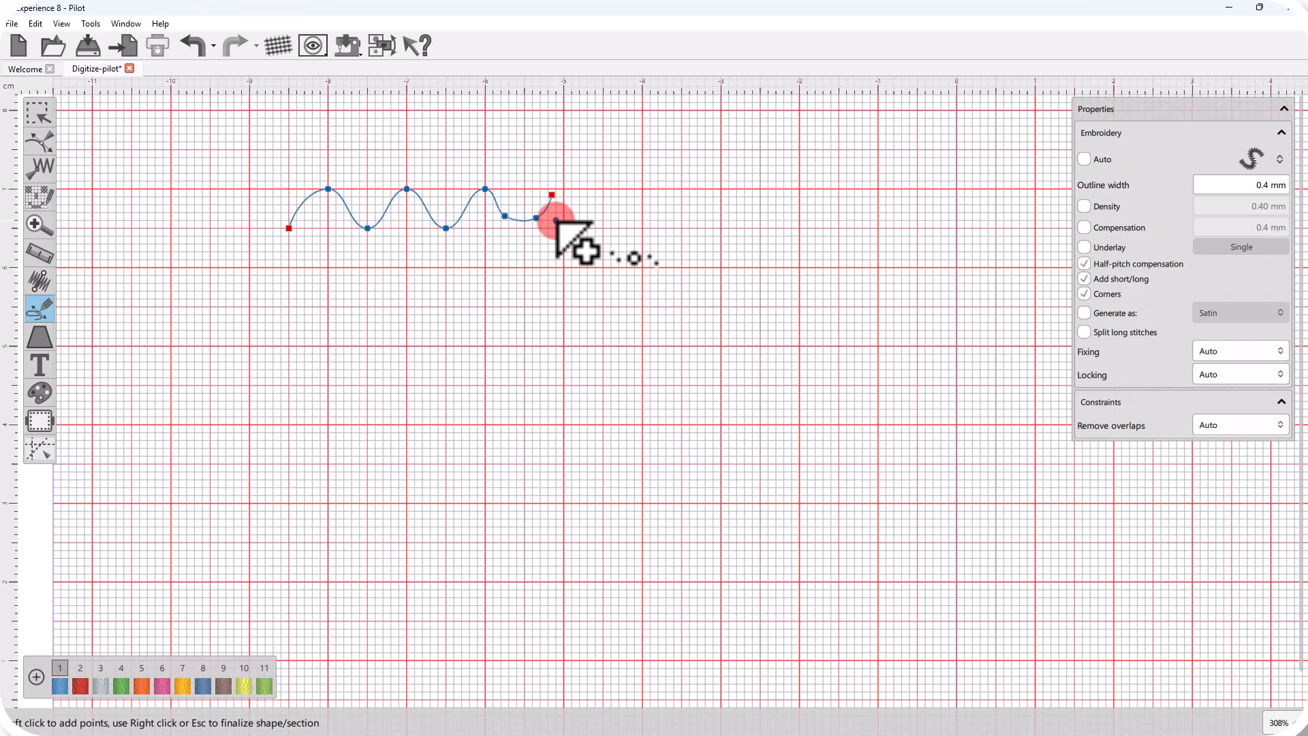
right_click(557, 220)
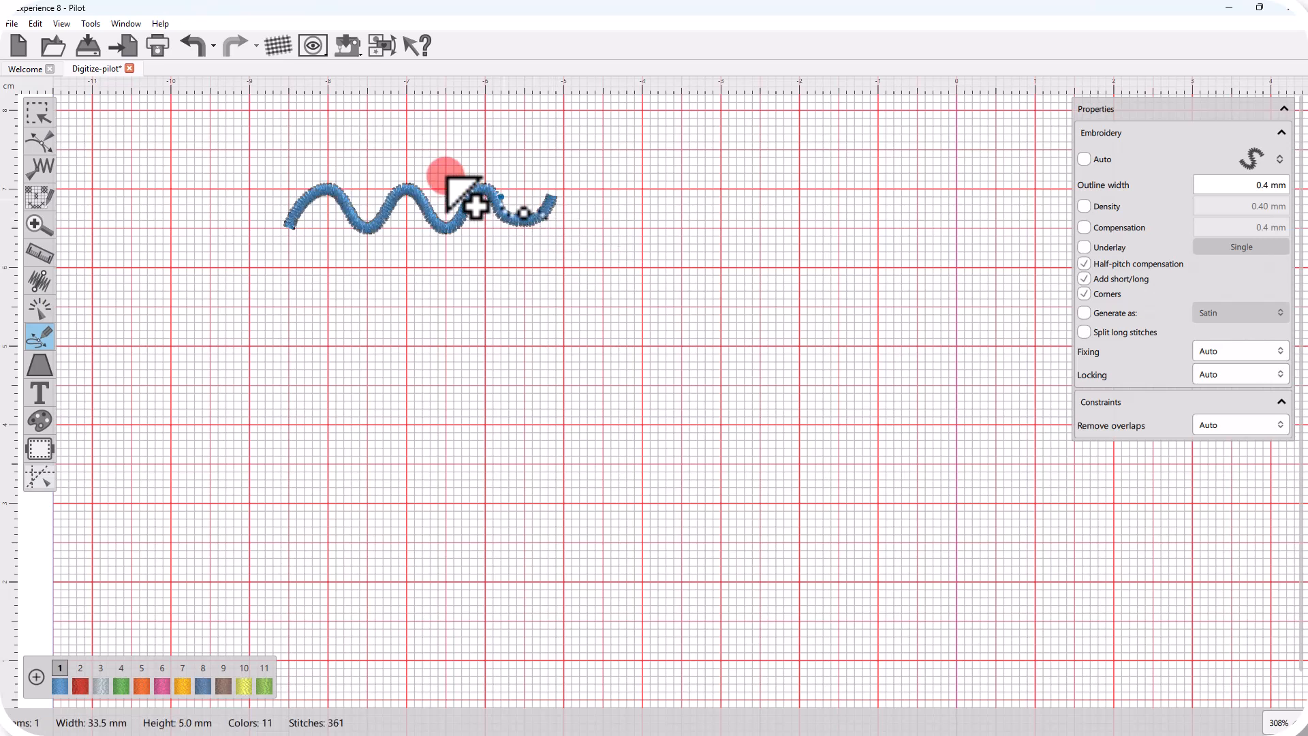
right_click(437, 182)
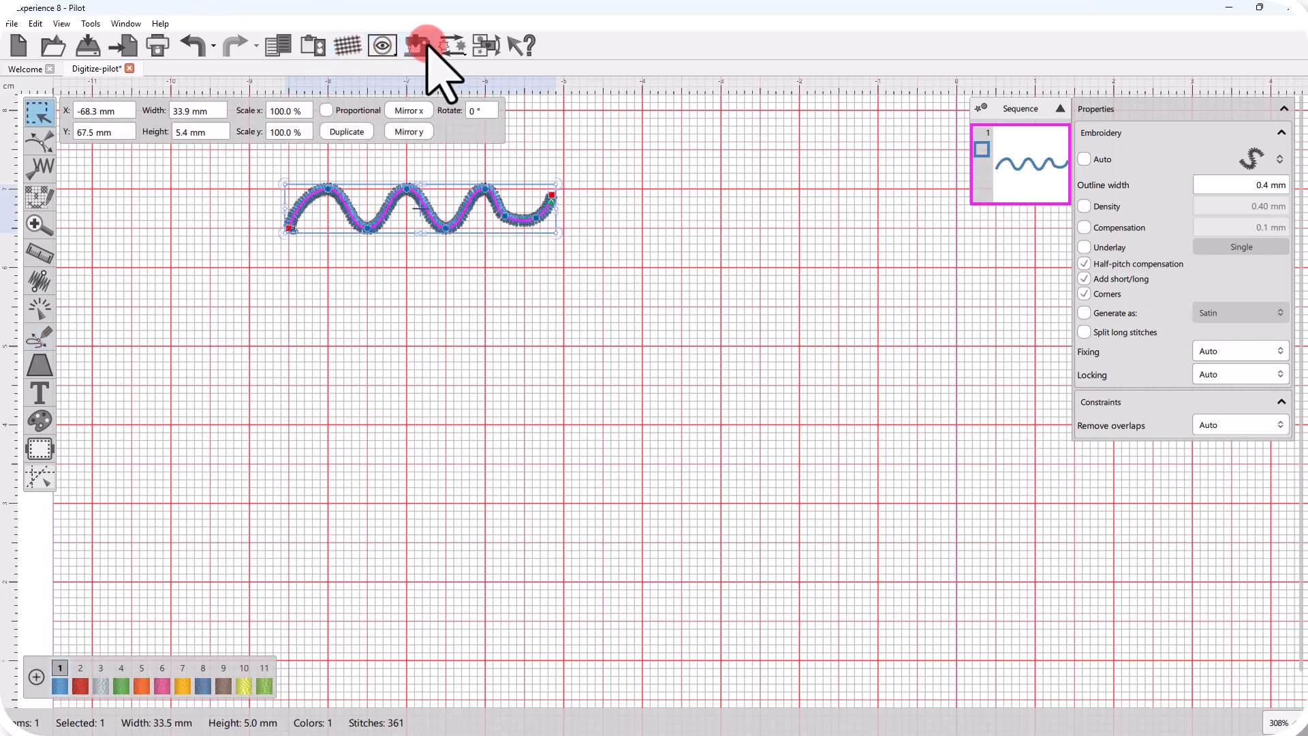
Turn off snapping to the grid and deselect the wave.
left_click(381, 46)
mouse_move(442, 187)
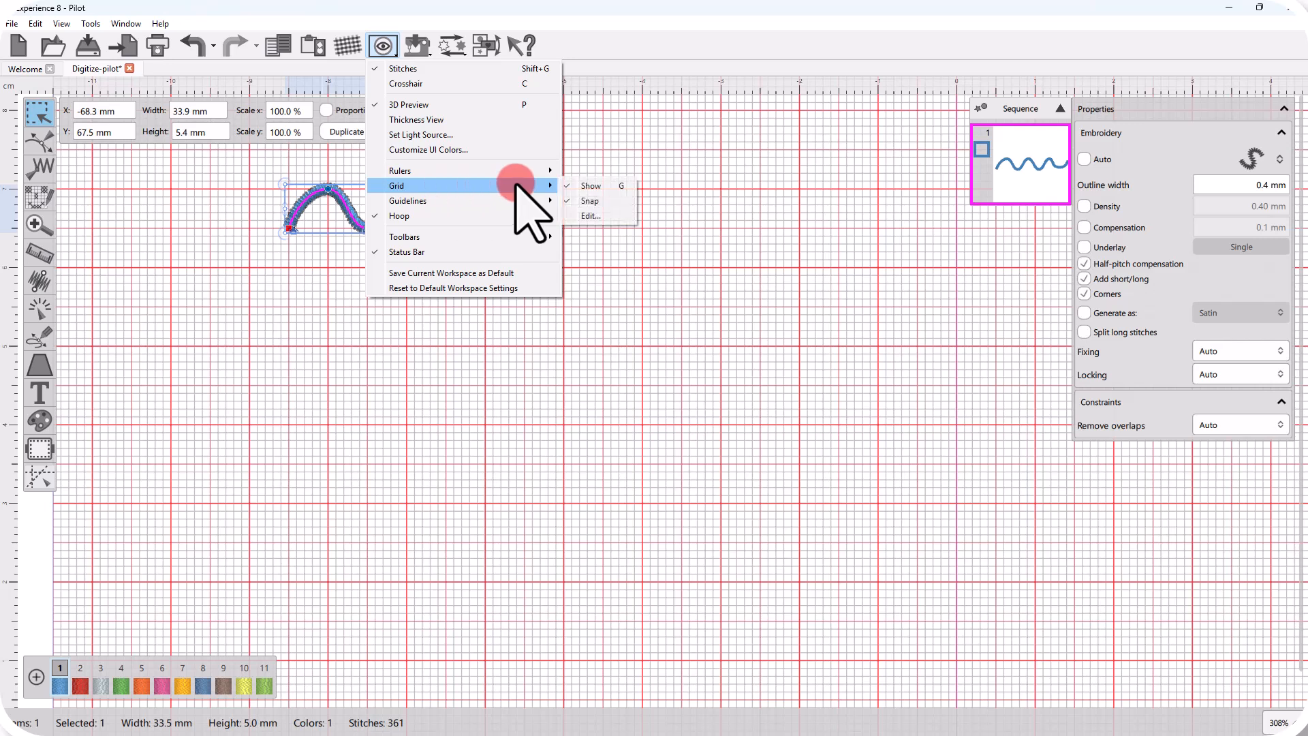
left_click(593, 200)
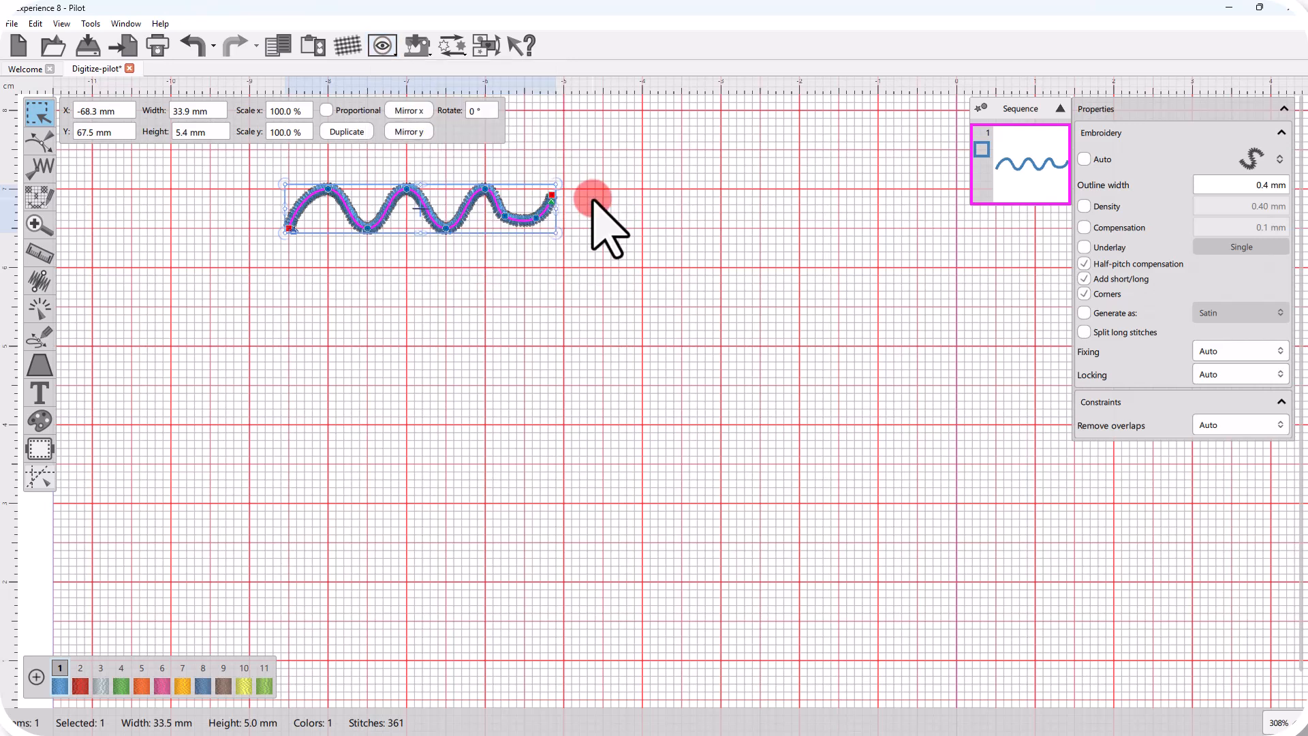
left_click(280, 322)
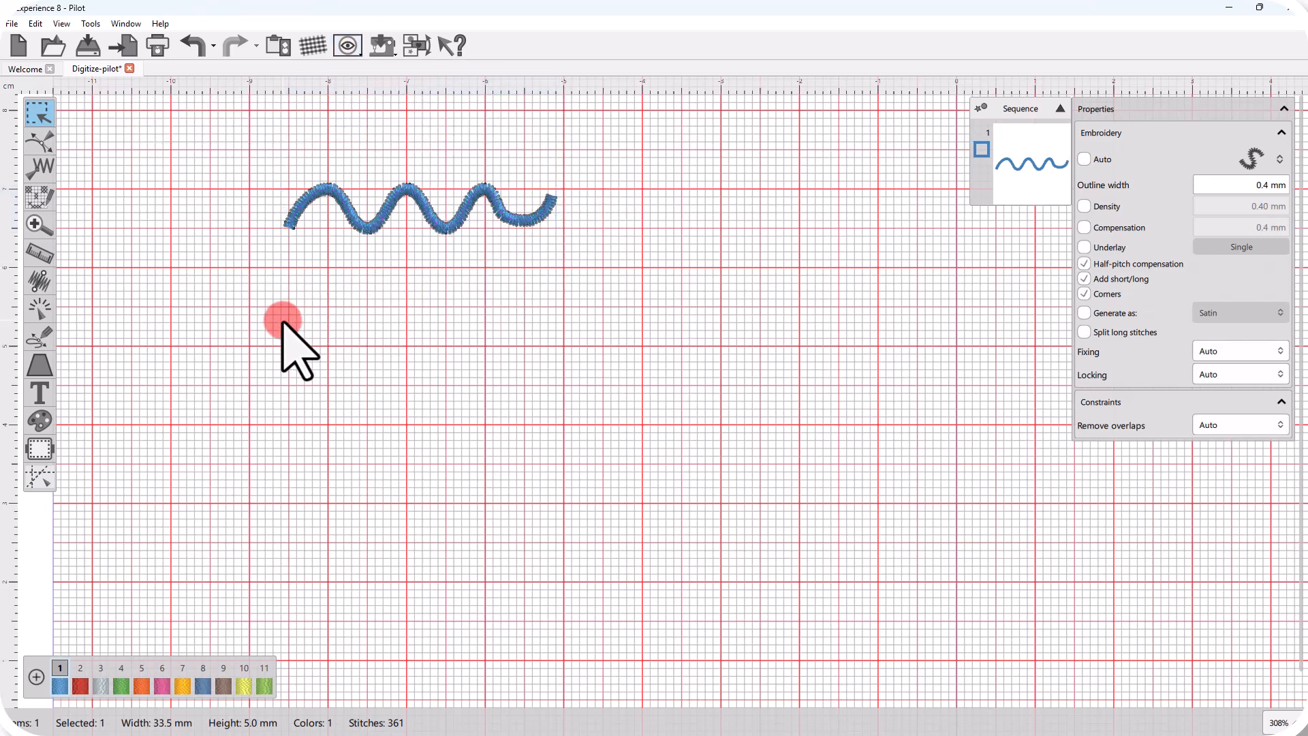
Start a new open line below the wave with two freely placed points about 9 mm apart.
left_click(40, 336)
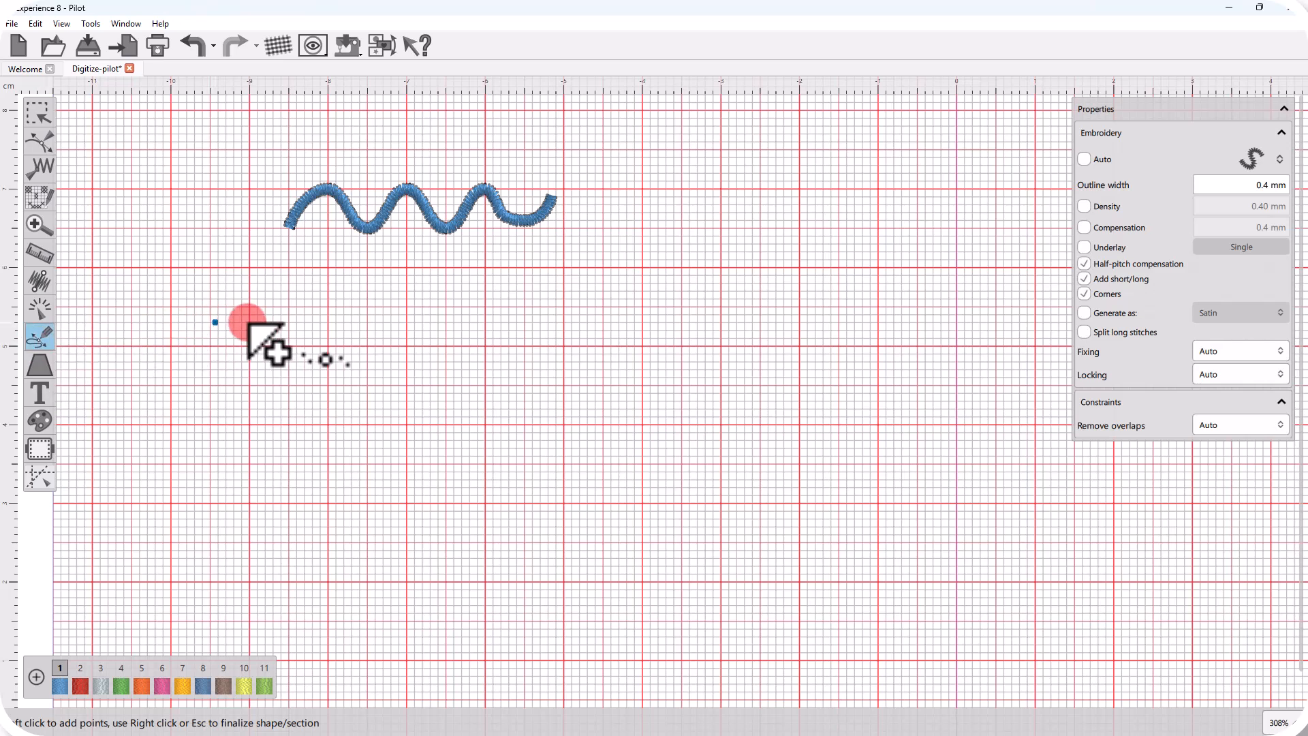
left_click(276, 296)
left_click(300, 295)
left_click(350, 291)
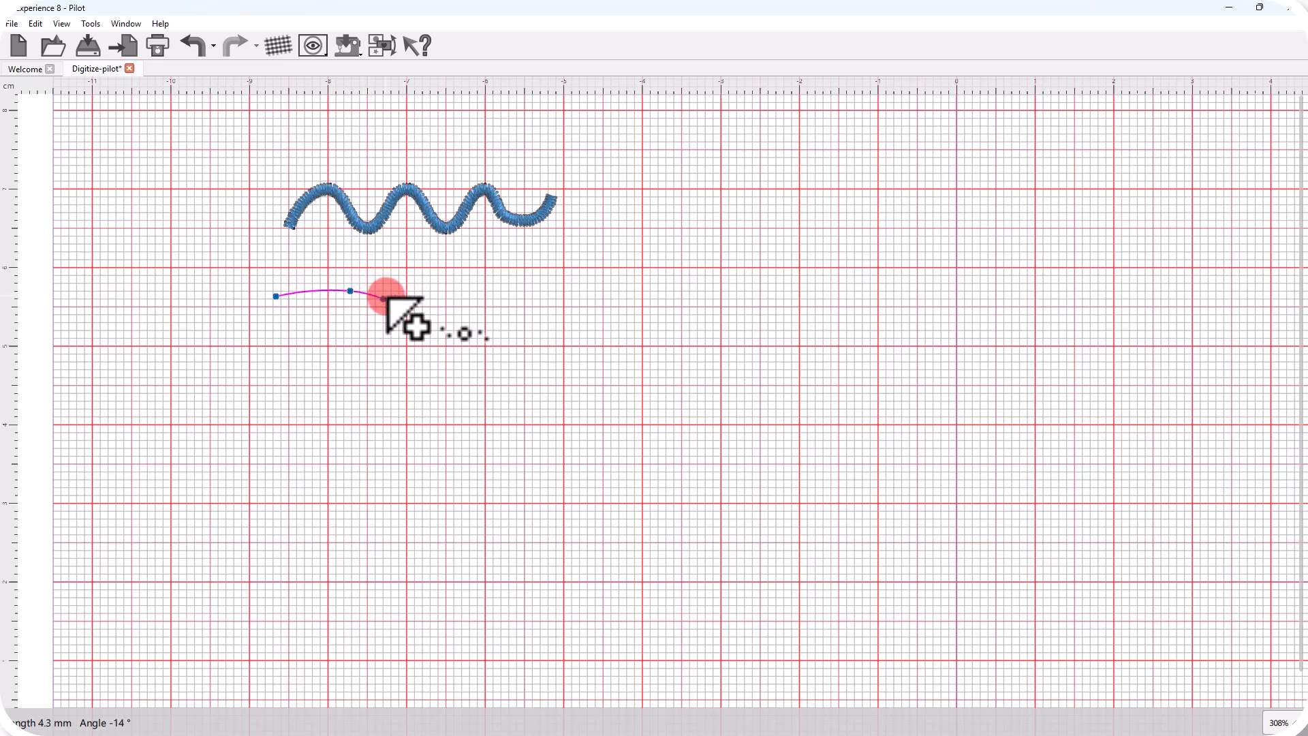
Continue the line with three points temporarily snapped to the grid and two free ones, and finalize and deselect the shape.
left_click(383, 306)
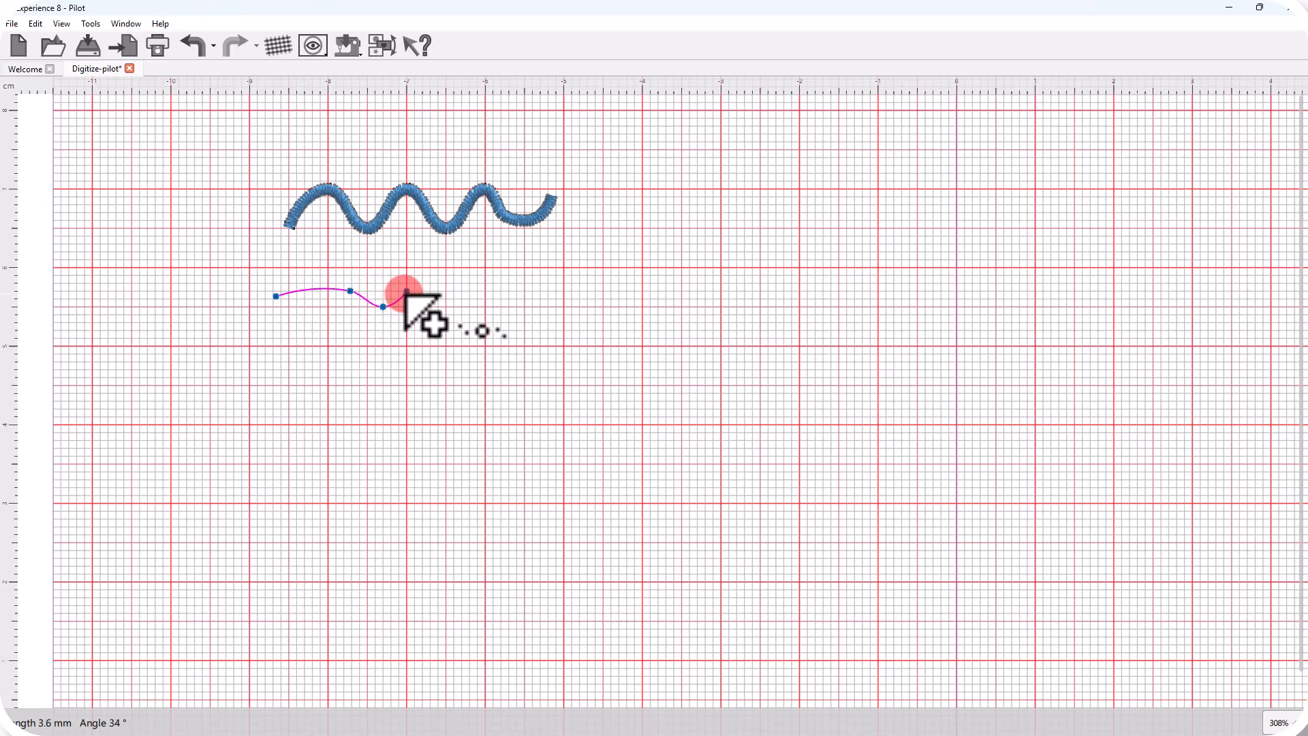
left_click(407, 291)
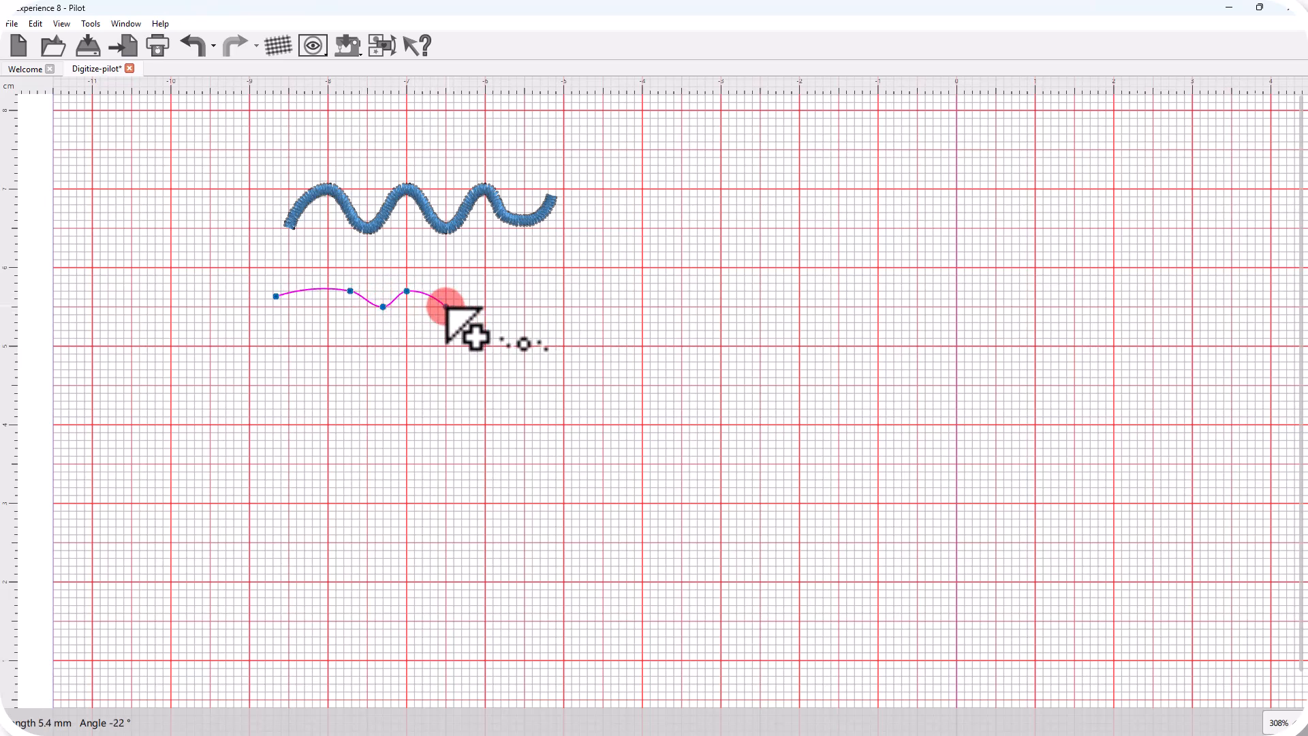
left_click(447, 307)
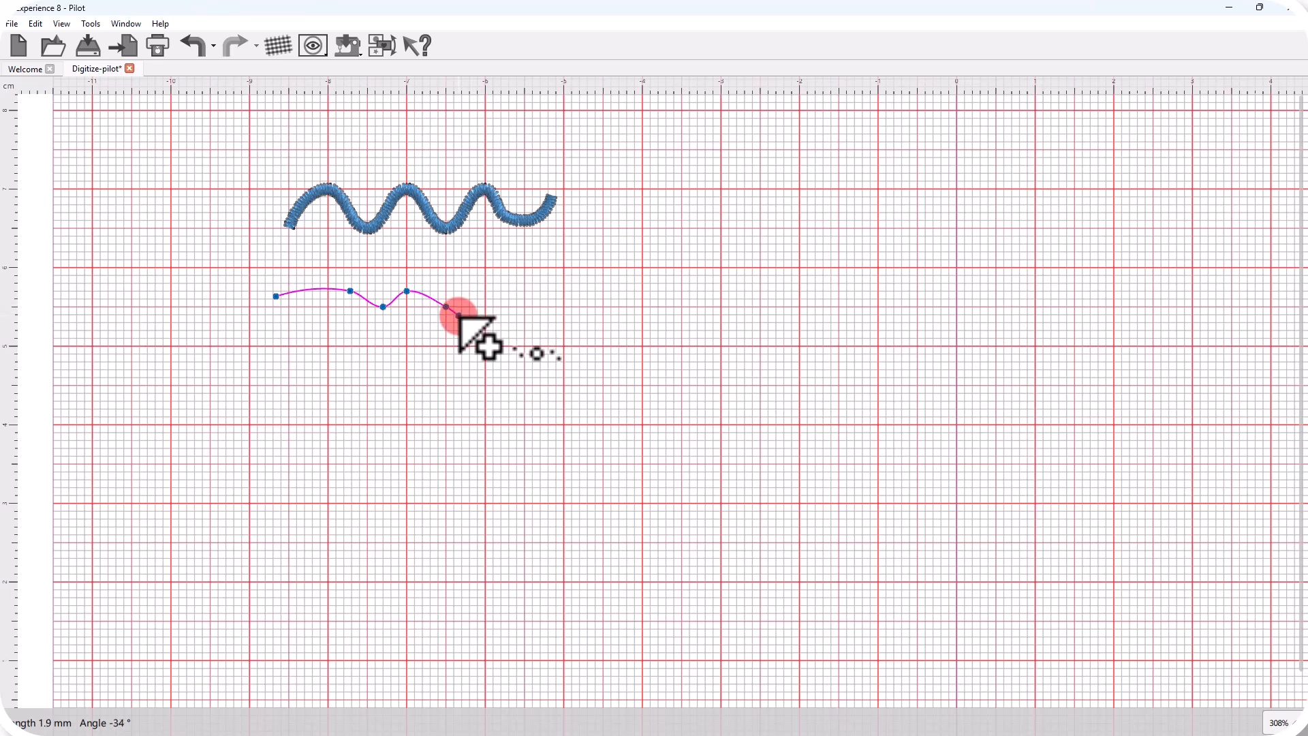
left_click(474, 294)
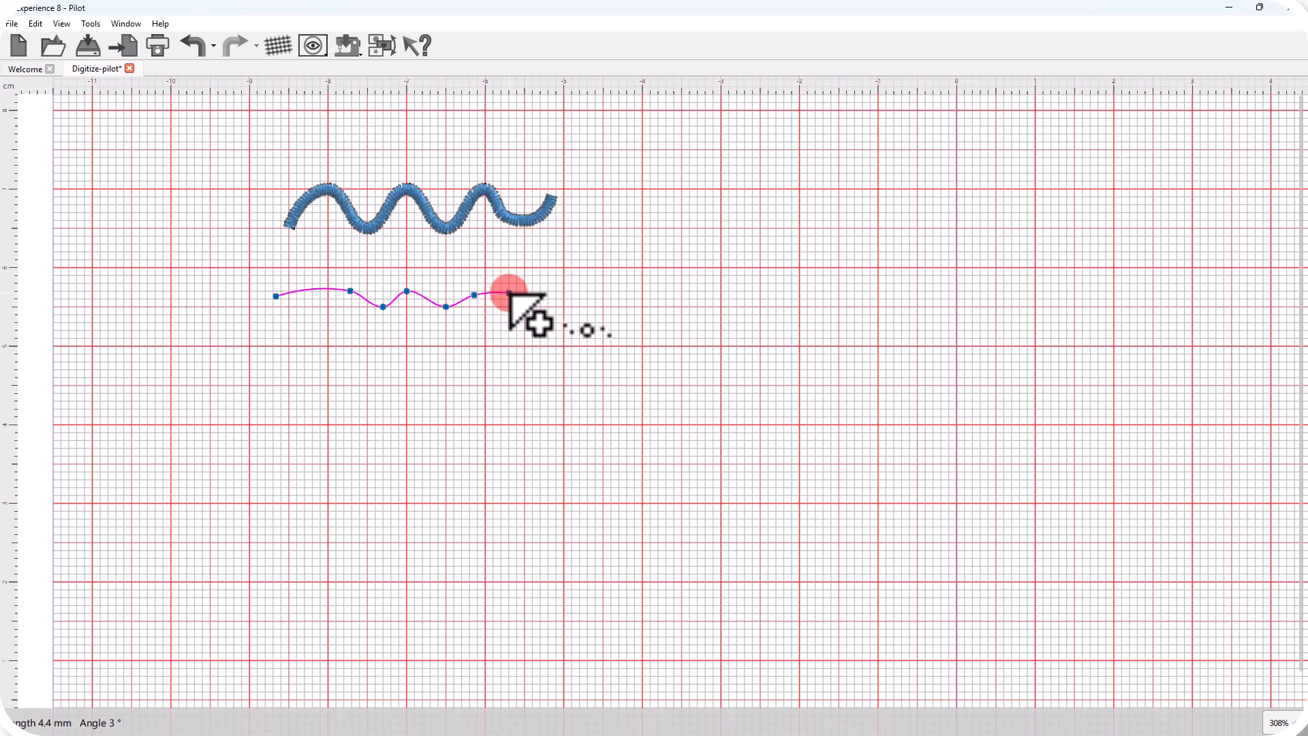
left_click(510, 293)
right_click(534, 297)
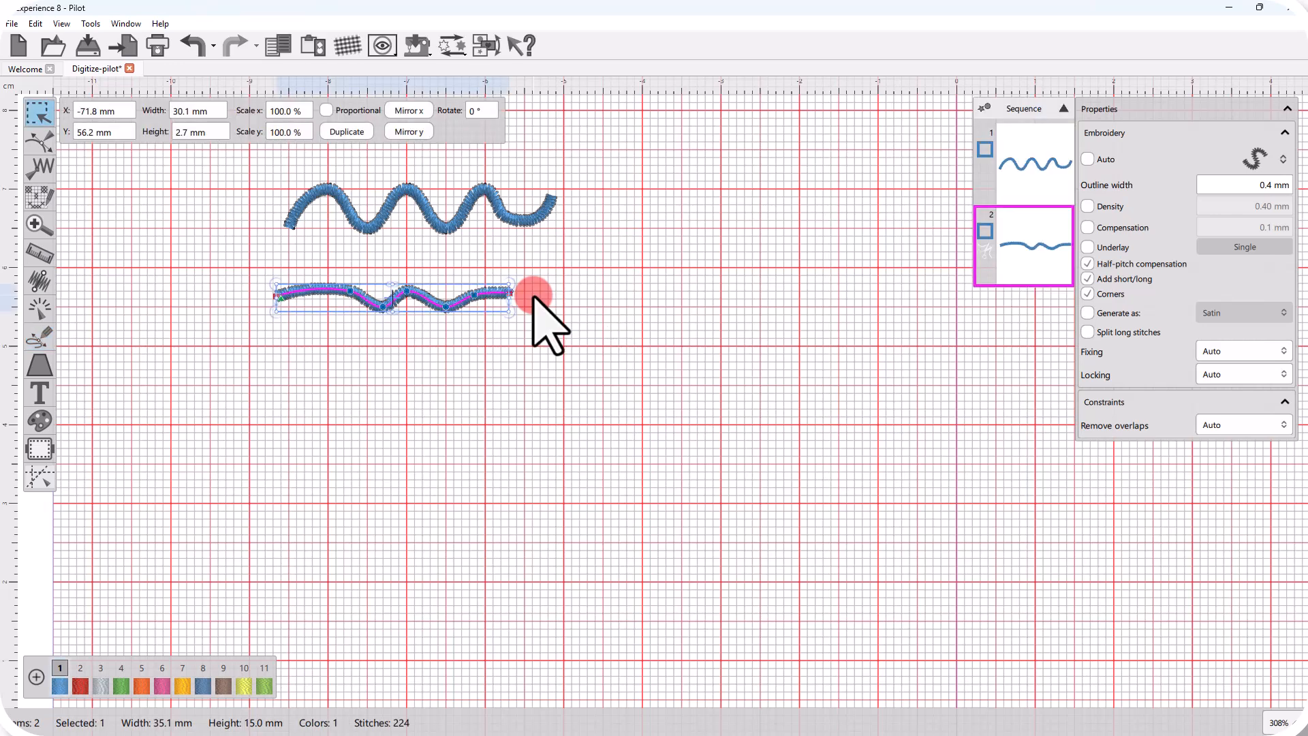
left_click(538, 302)
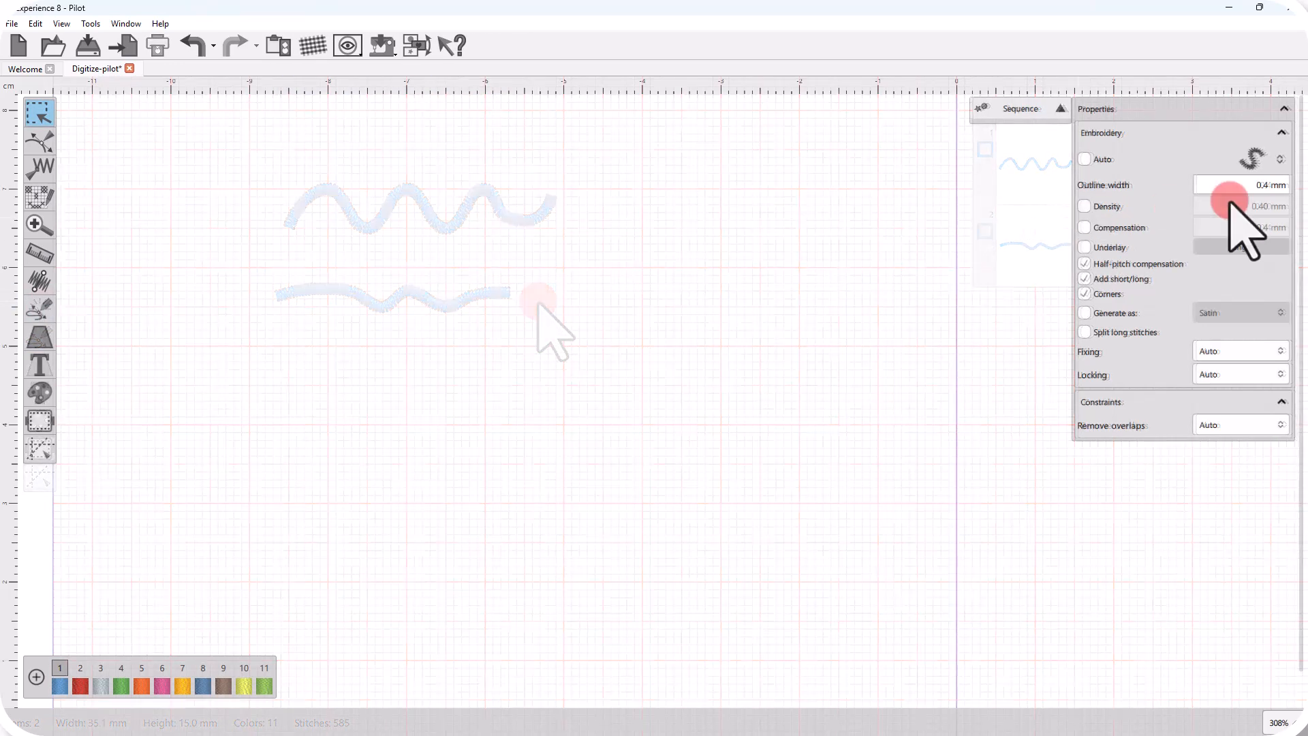
Change the stitch type from outline to fill and draw a nearly horizontal stitch direction line about 12 mm long.
left_click(1253, 159)
left_click(1170, 200)
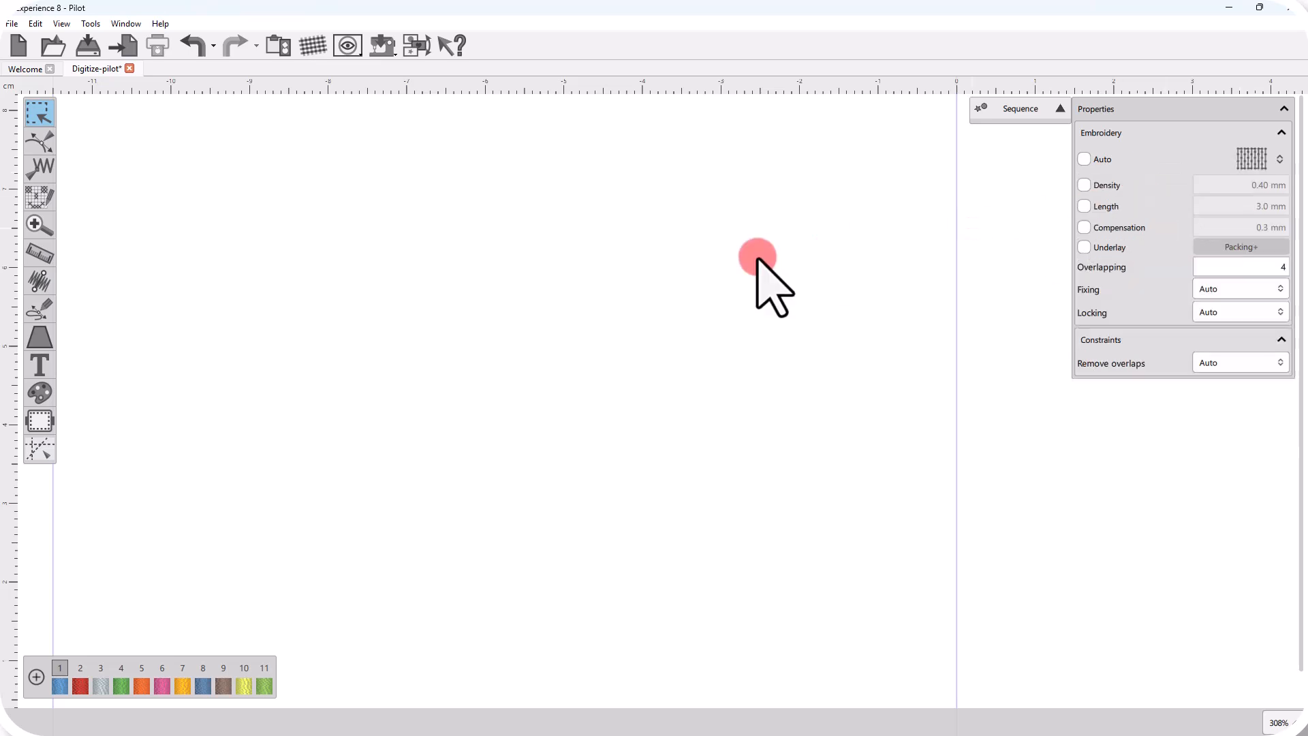
left_click(39, 309)
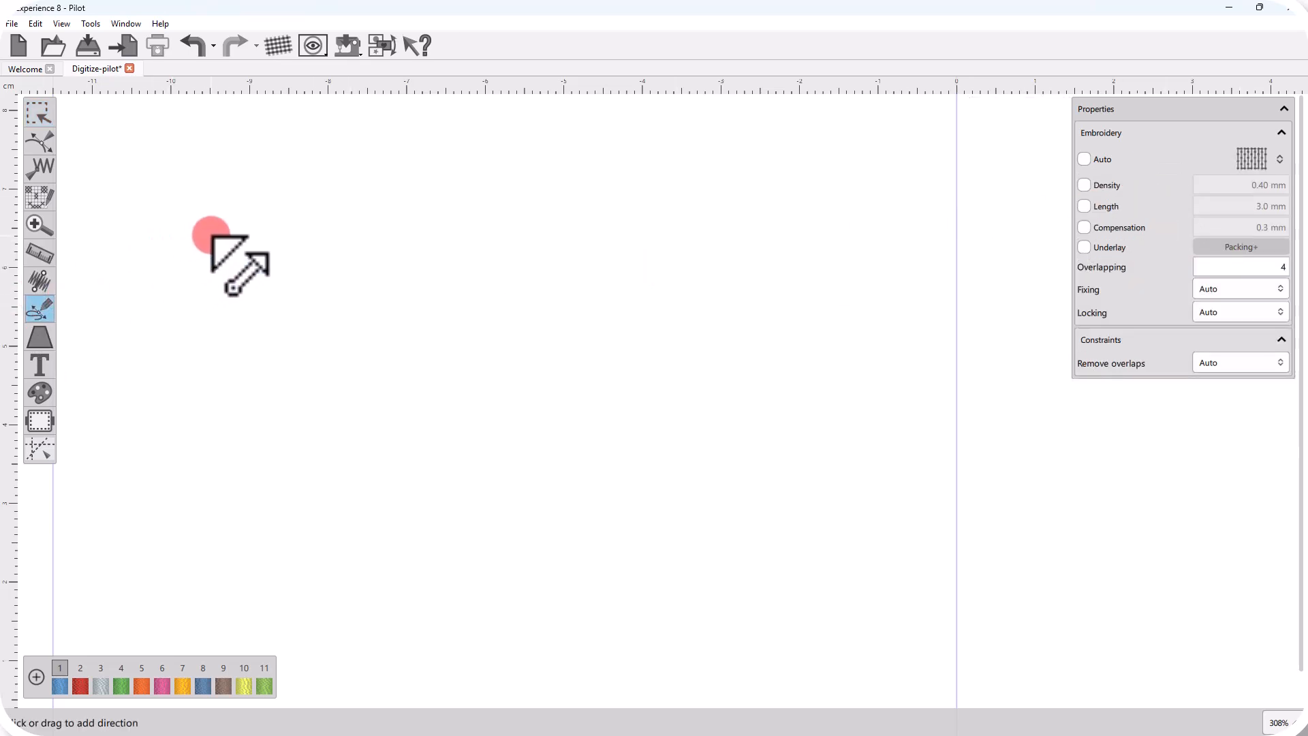
left_click(211, 235)
left_click(302, 243)
Digitize a closed rounded outline beside the direction line, about 30 mm wide and 25 mm high, and end the section.
left_click(398, 217)
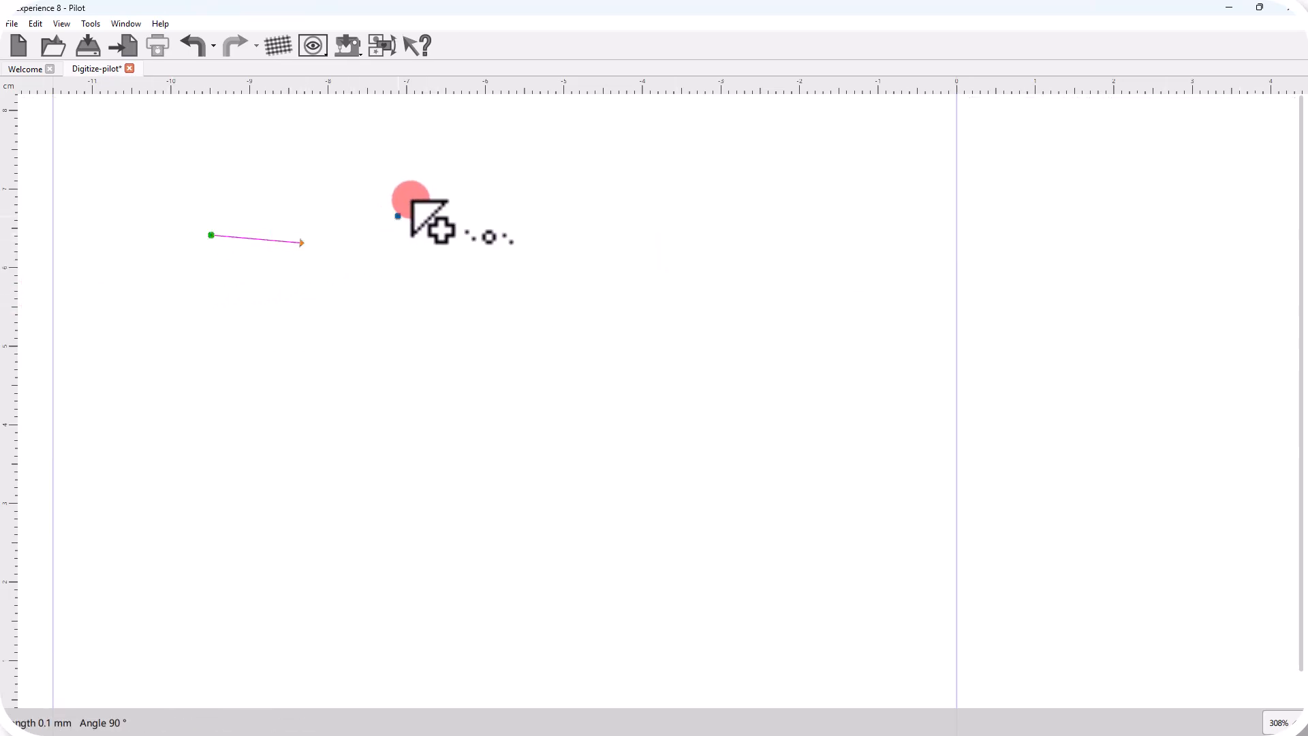
left_click(435, 185)
left_click(567, 179)
left_click(635, 255)
left_click(471, 364)
left_click(393, 216)
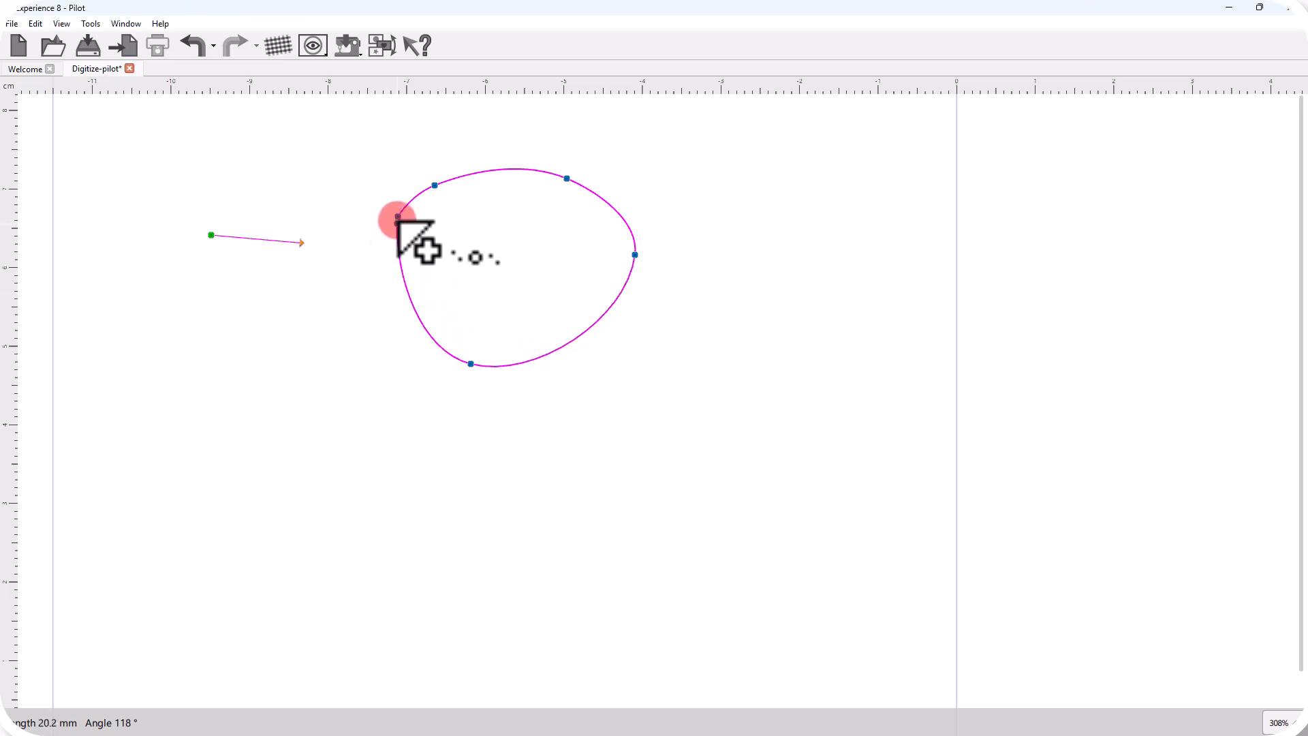
right_click(500, 272)
Digitize a closed inner outline about 17 mm wide and 15 mm high as a hole, and finalize and deselect the filled shape.
left_click(457, 254)
left_click(495, 223)
left_click(562, 215)
left_click(593, 270)
left_click(520, 330)
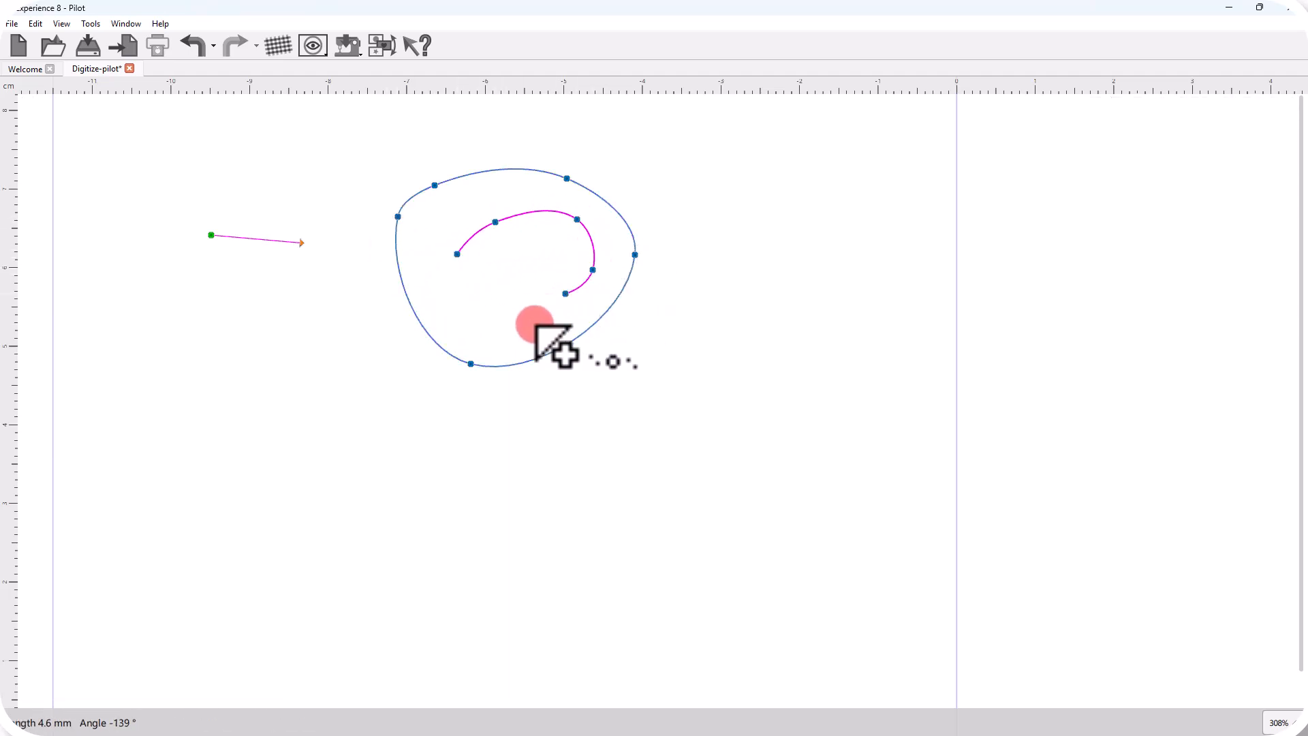
left_click(466, 296)
left_click(457, 254)
left_click(457, 254)
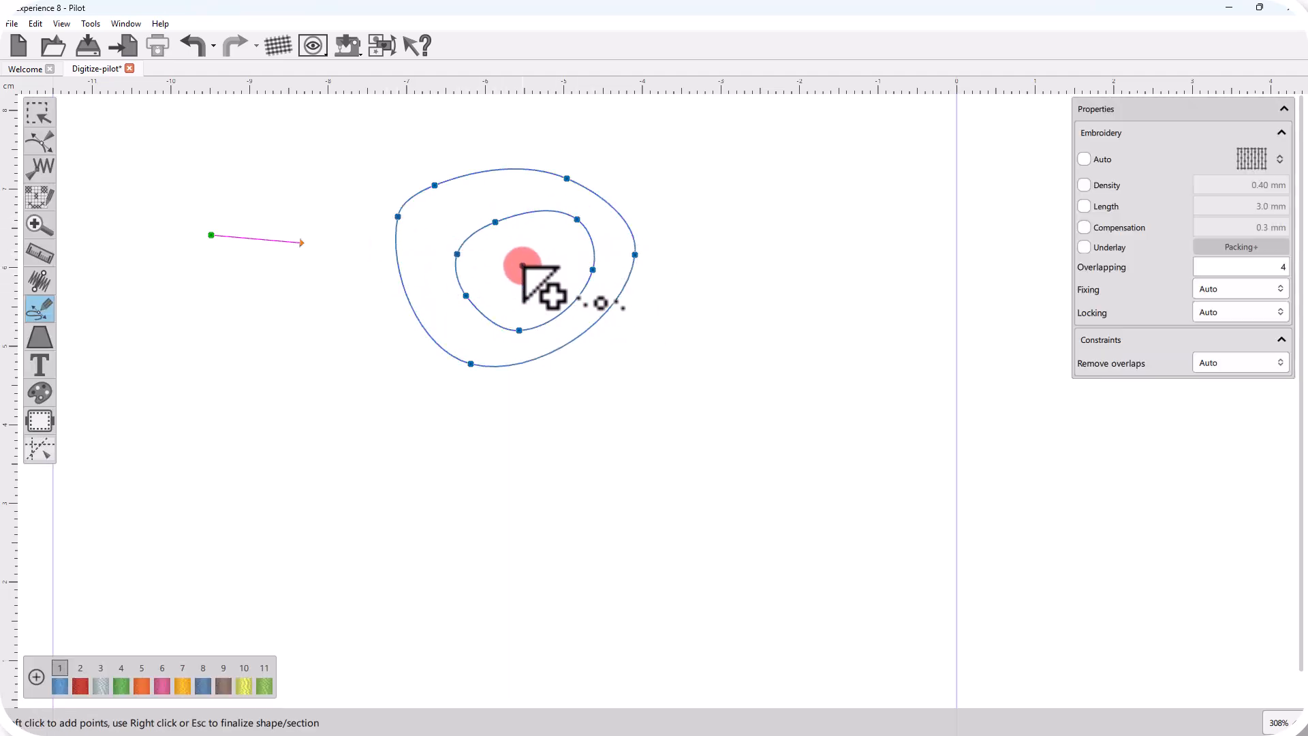
right_click(522, 266)
right_click(522, 266)
left_click(762, 303)
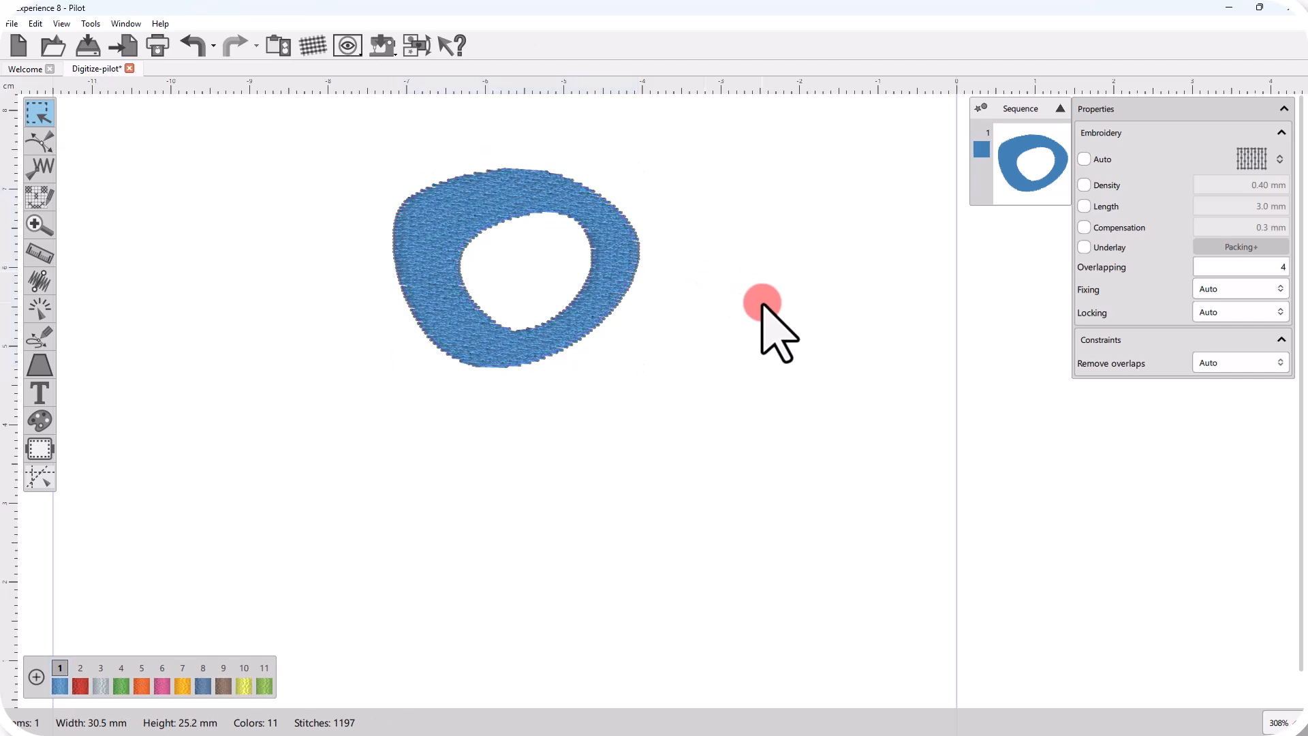